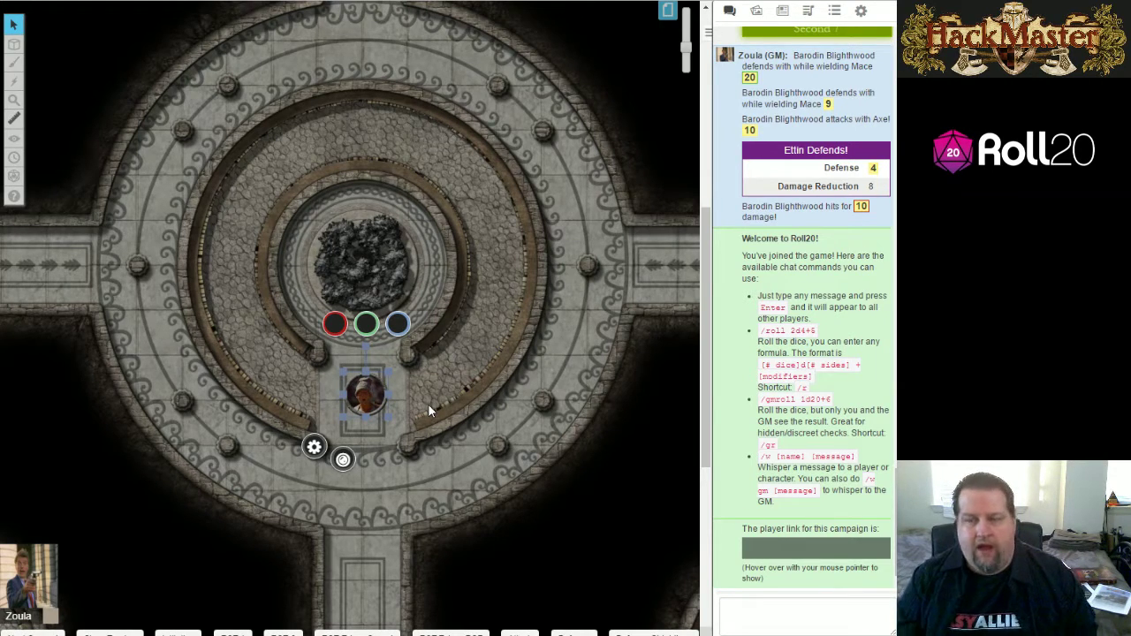
- Review the character token's basic and advanced settings, including its emitted light and sight options
double_click(365, 394)
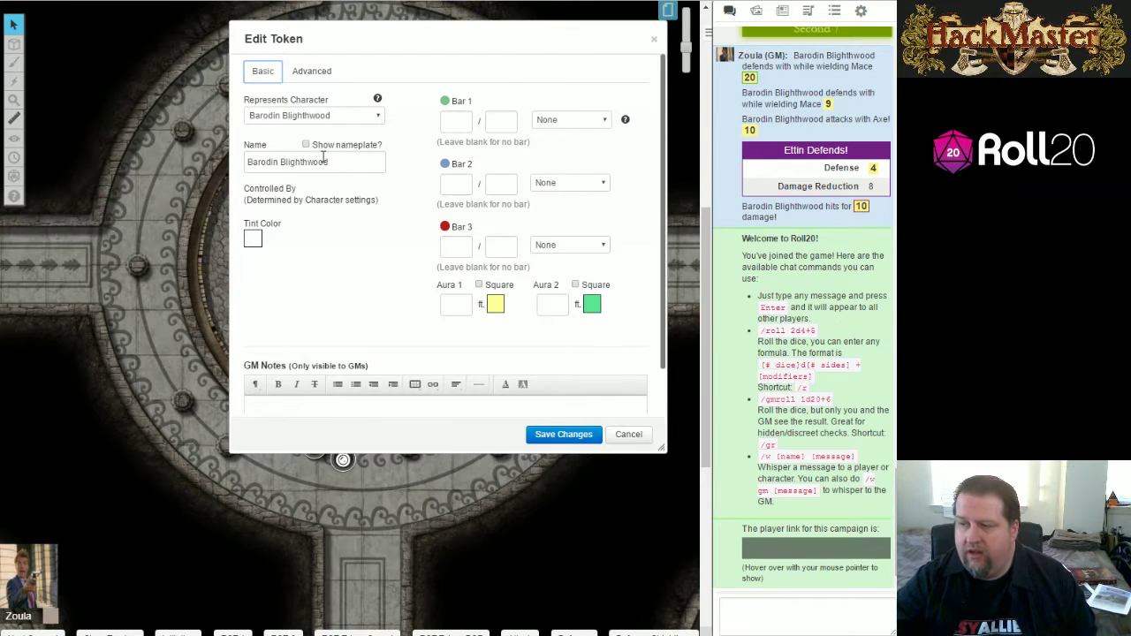
click(310, 70)
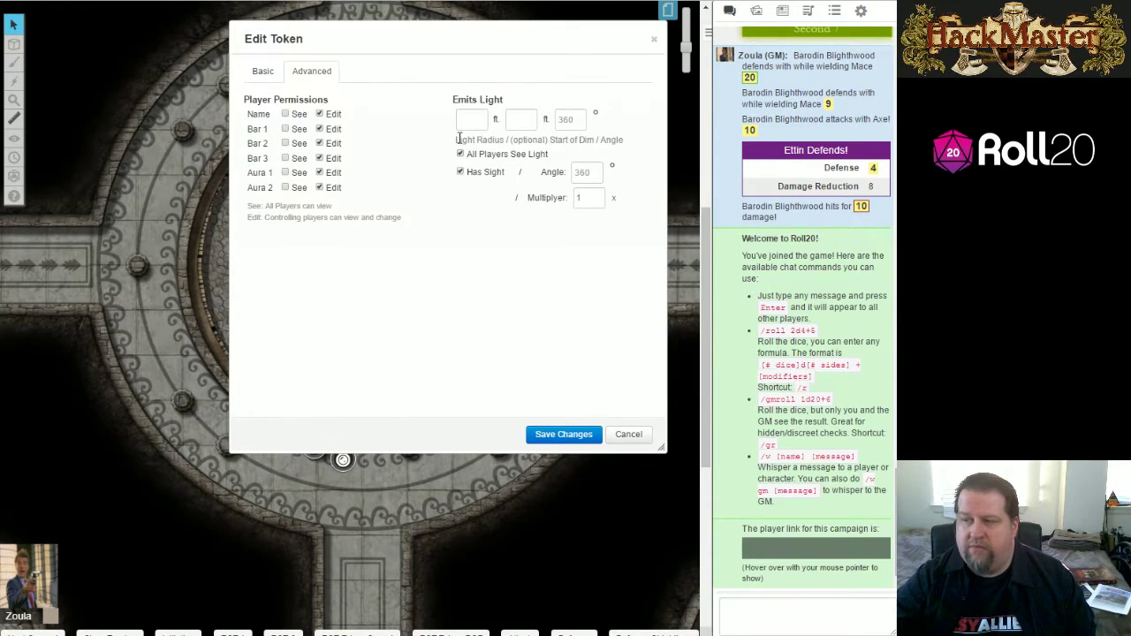
click(654, 39)
- Review the Dynamic Lighting options in the current map page's settings, leaving them unchanged
click(667, 10)
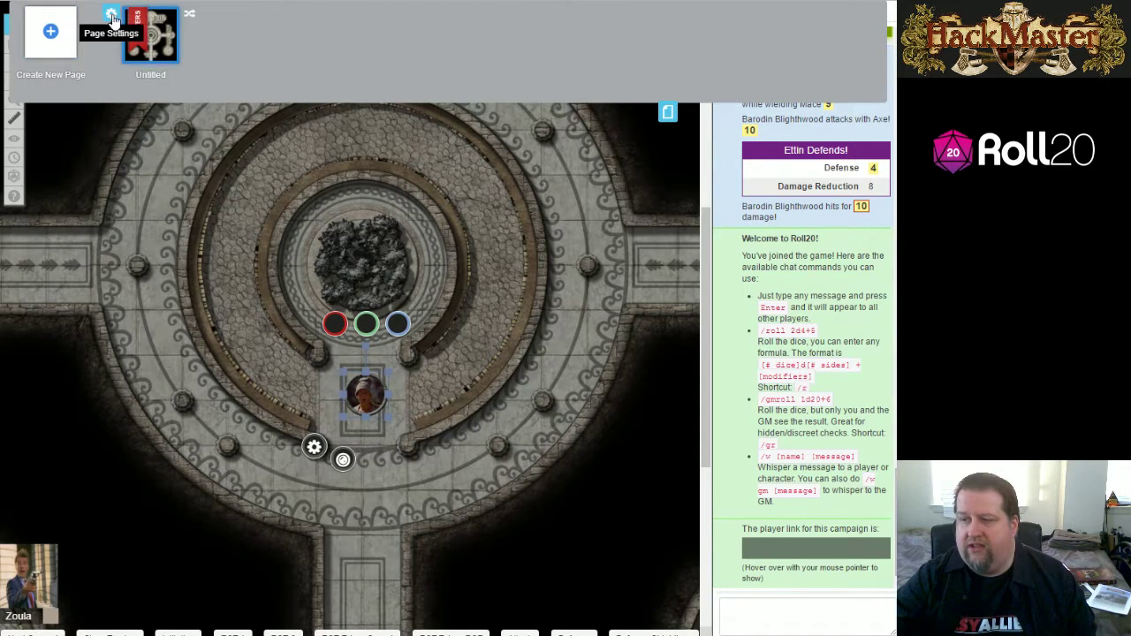
click(131, 15)
scroll(389, 244, down, 3)
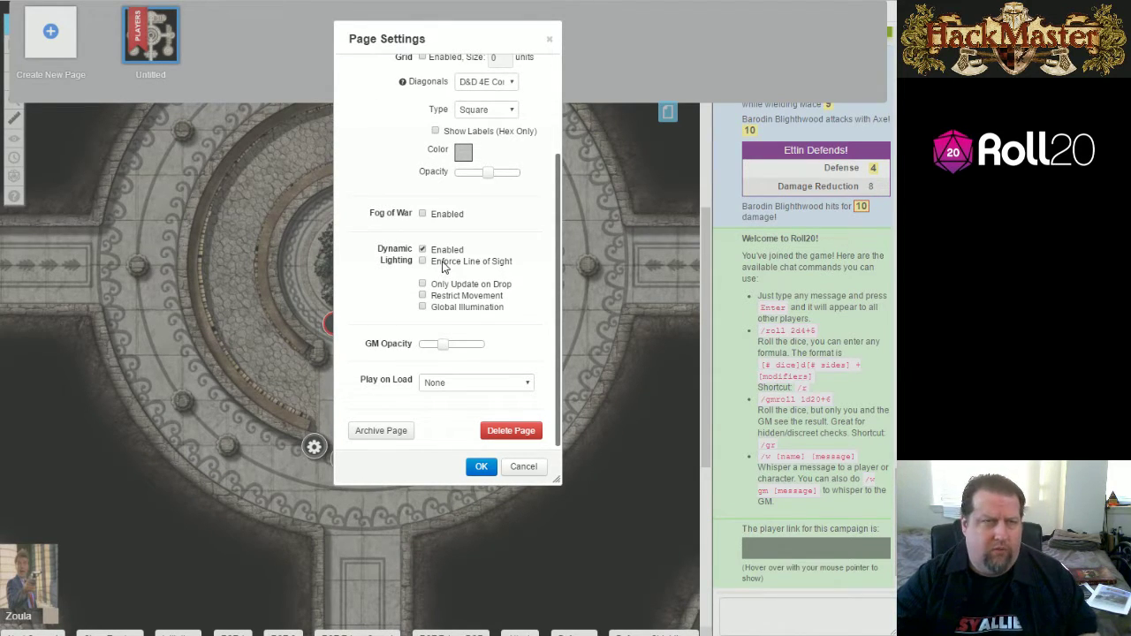
click(524, 466)
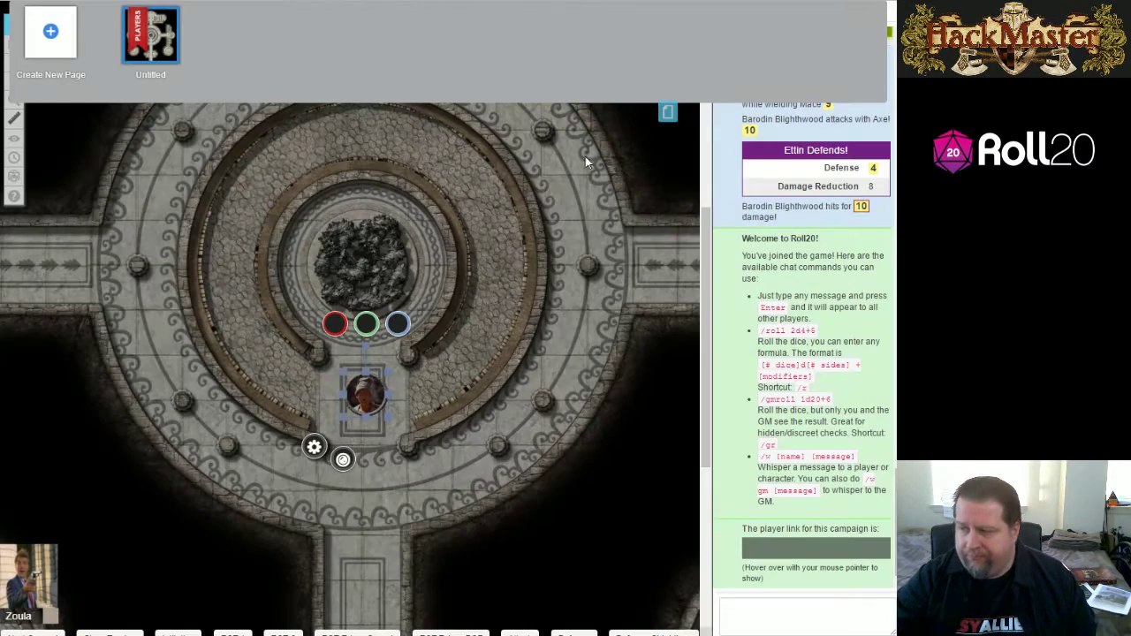
click(661, 114)
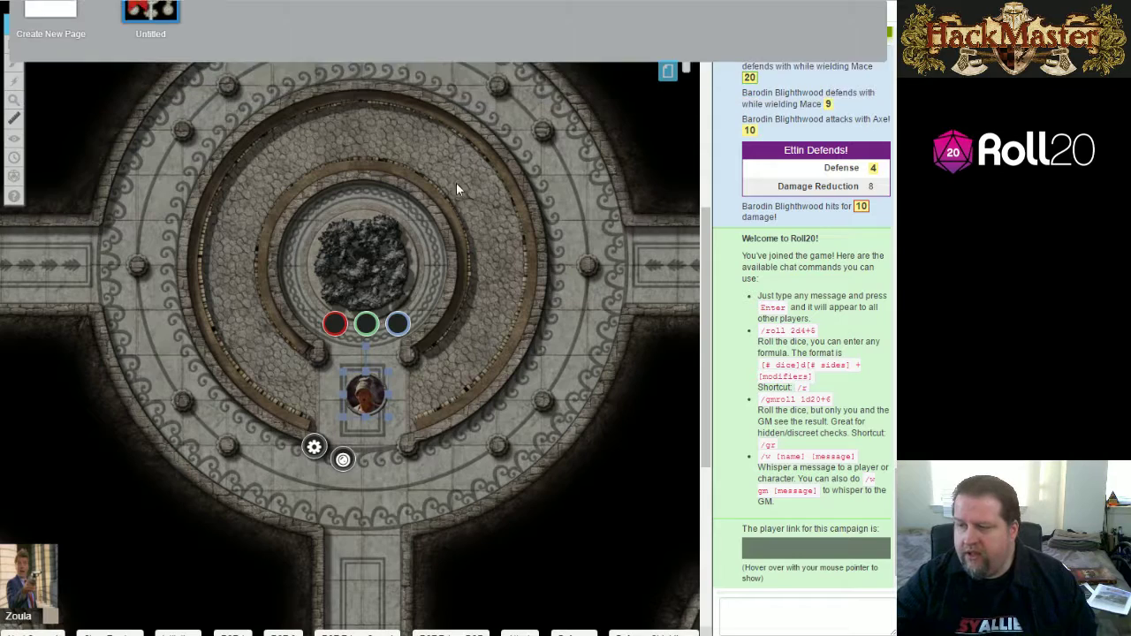
- Recheck the character token's light and sight settings without saving, and preview the map from the unlit token's line of sight
double_click(367, 397)
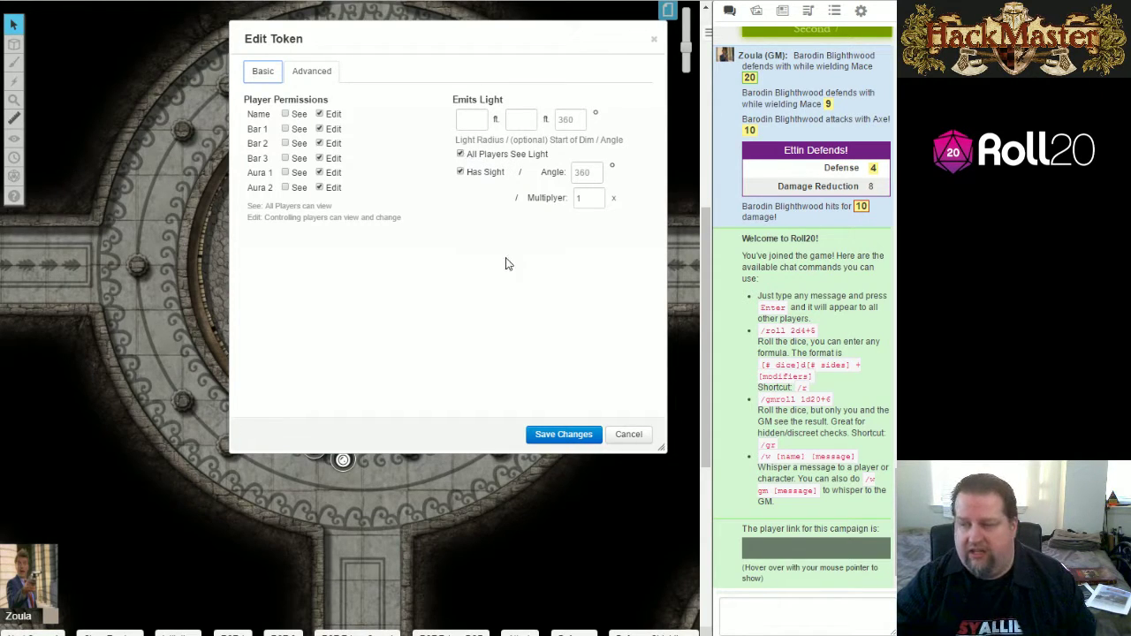
click(629, 433)
click(395, 394)
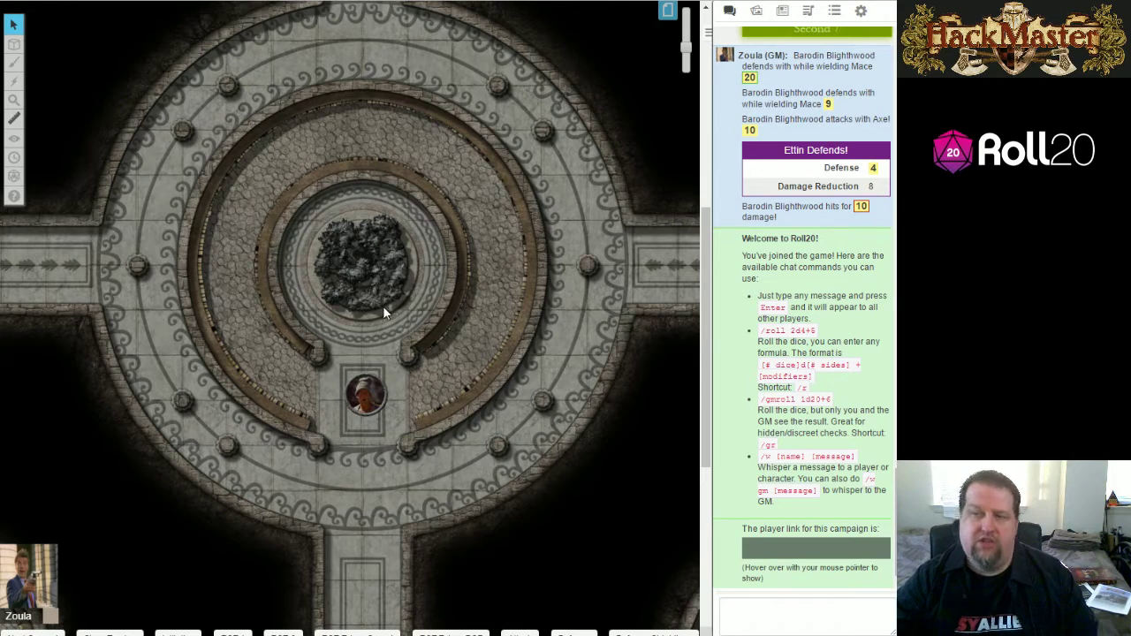
click(366, 393)
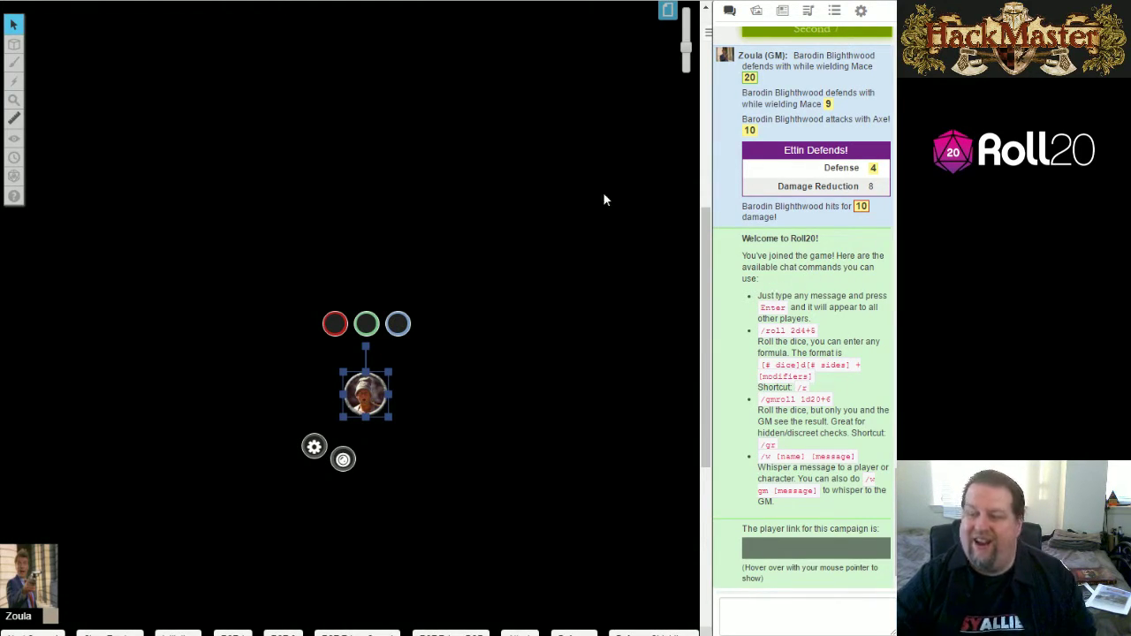
click(463, 234)
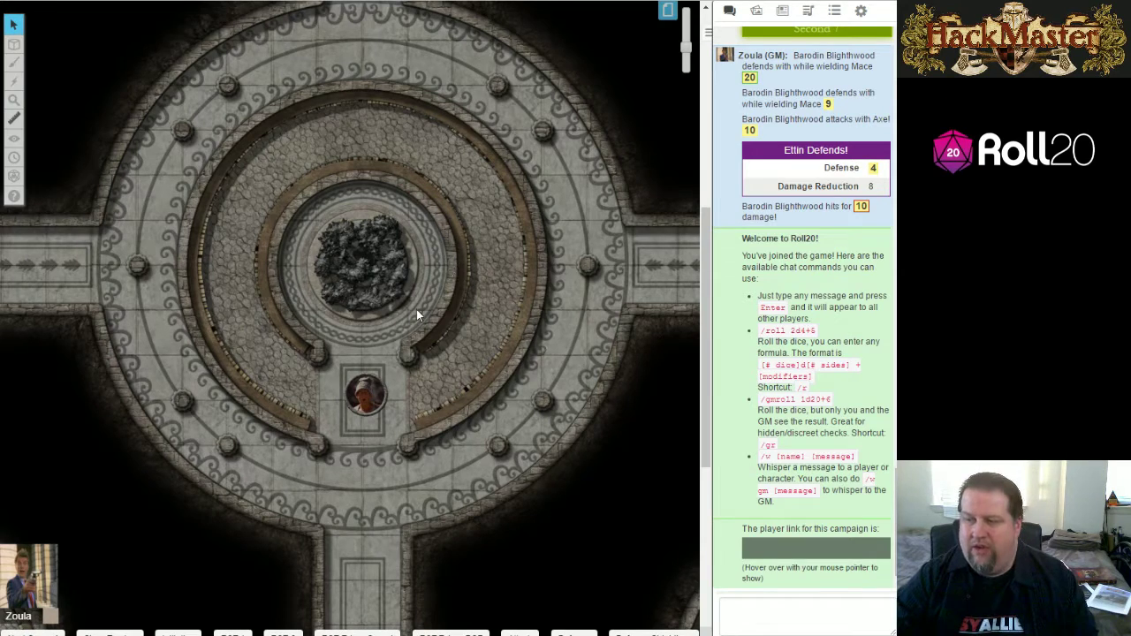
- Make the character token emit light with a 30 ft radius and dim light starting at 15 ft
click(357, 387)
click(316, 447)
click(468, 119)
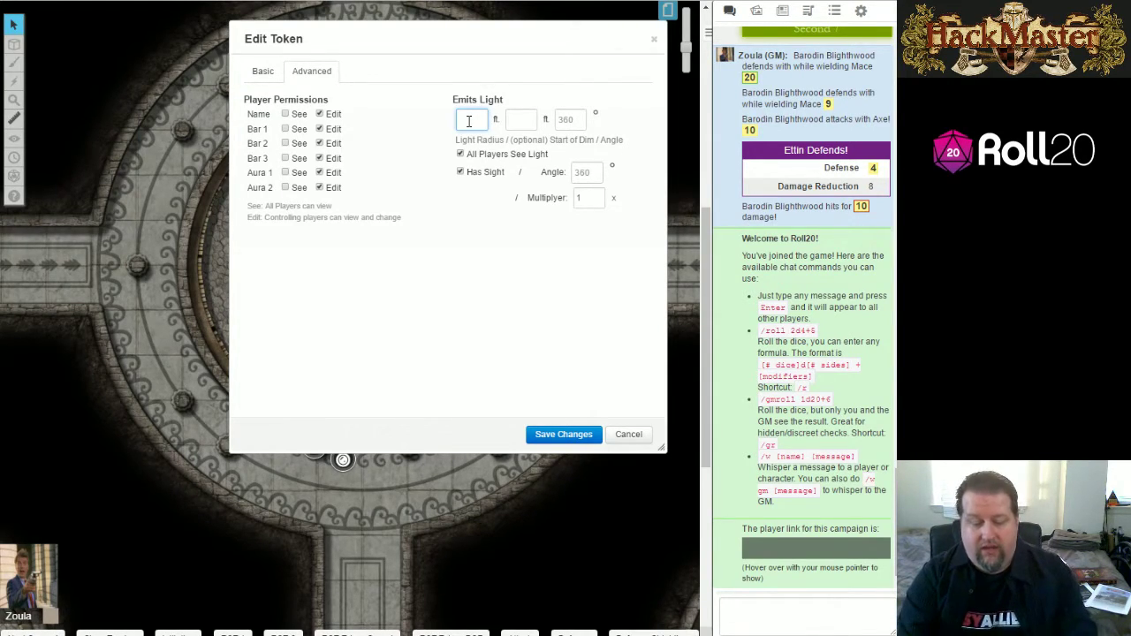
text(30)
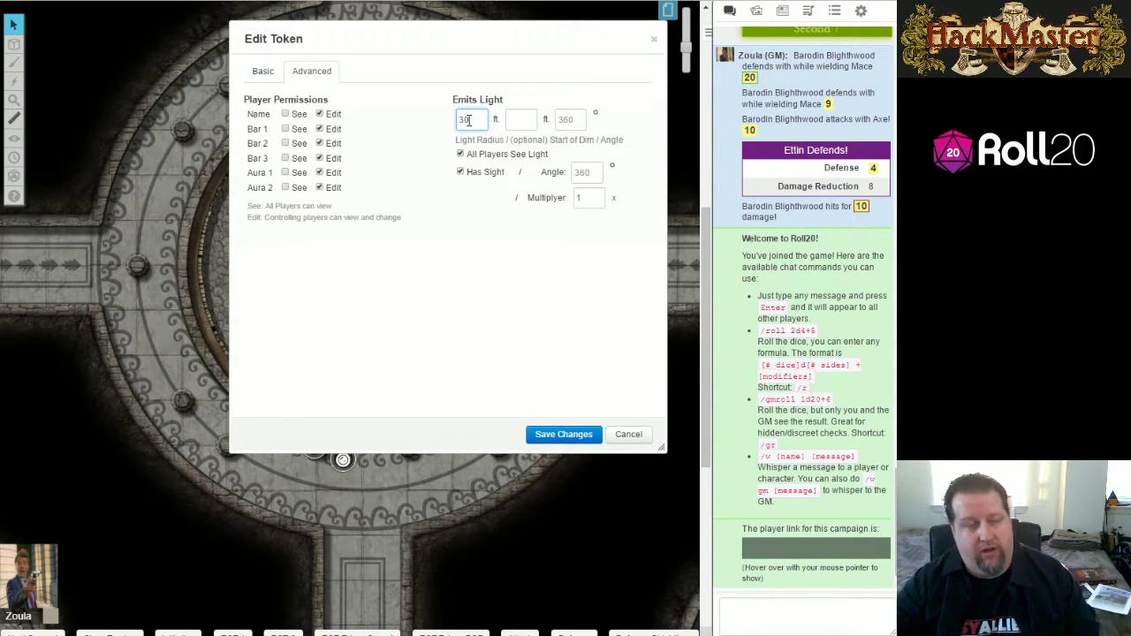
click(531, 118)
text(15)
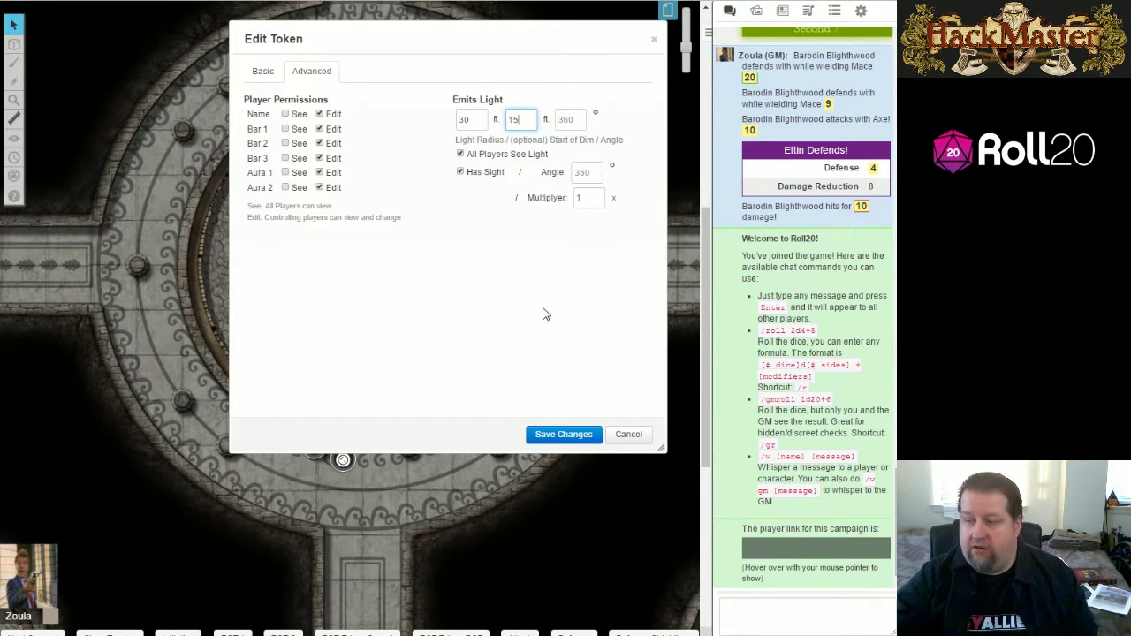
click(548, 434)
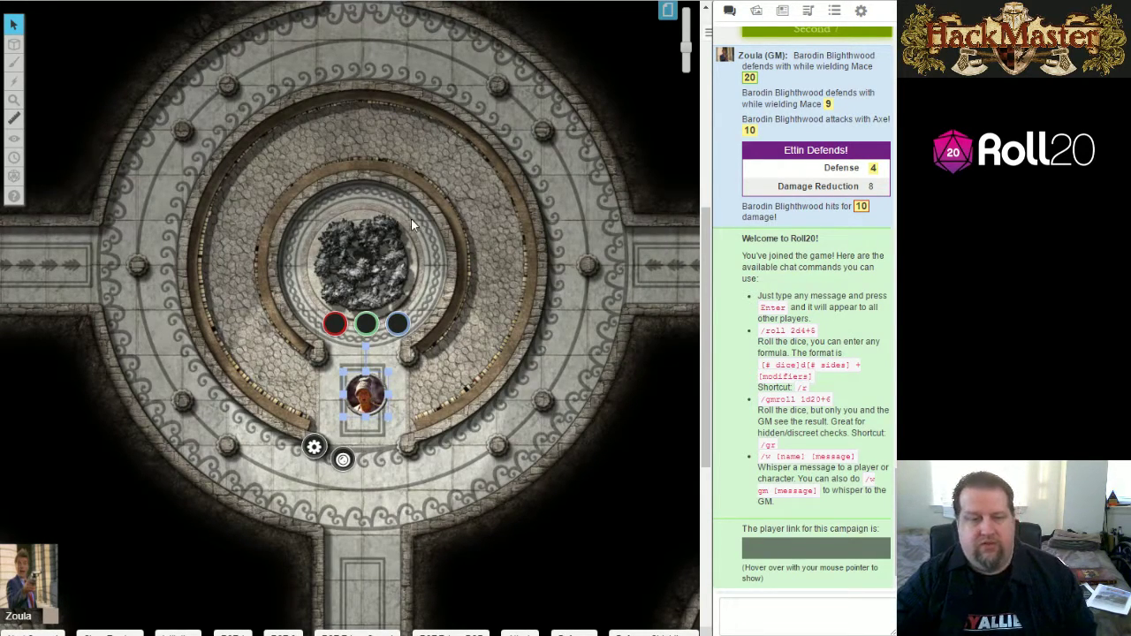
click(504, 244)
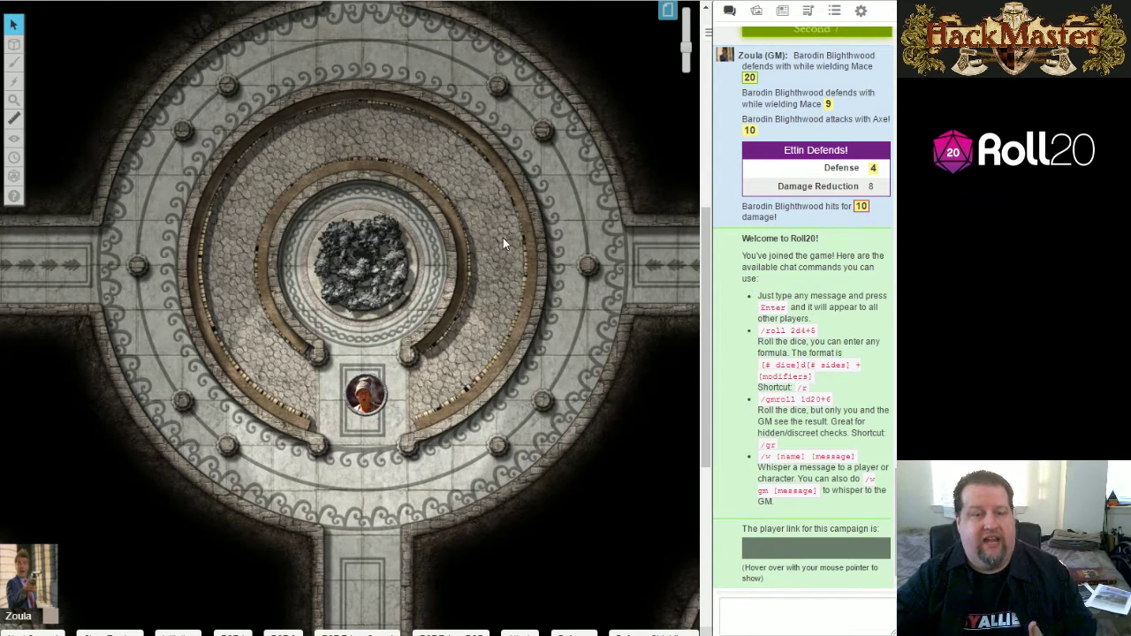
- Preview the map from the character token's line of sight with its 30 ft light
click(366, 395)
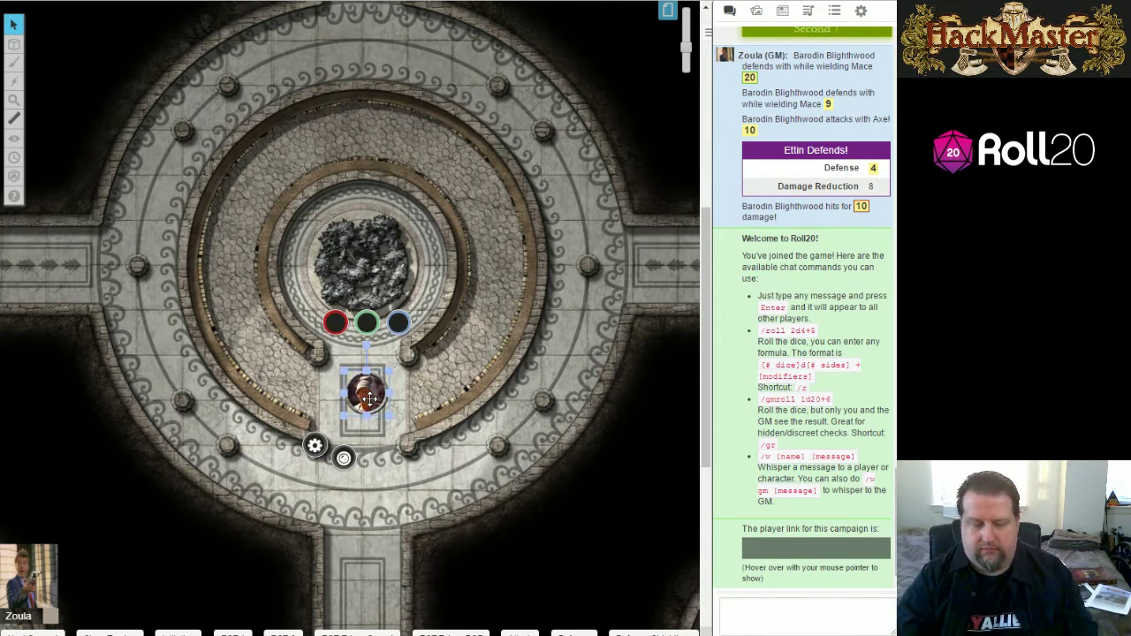
key(ctrl+l)
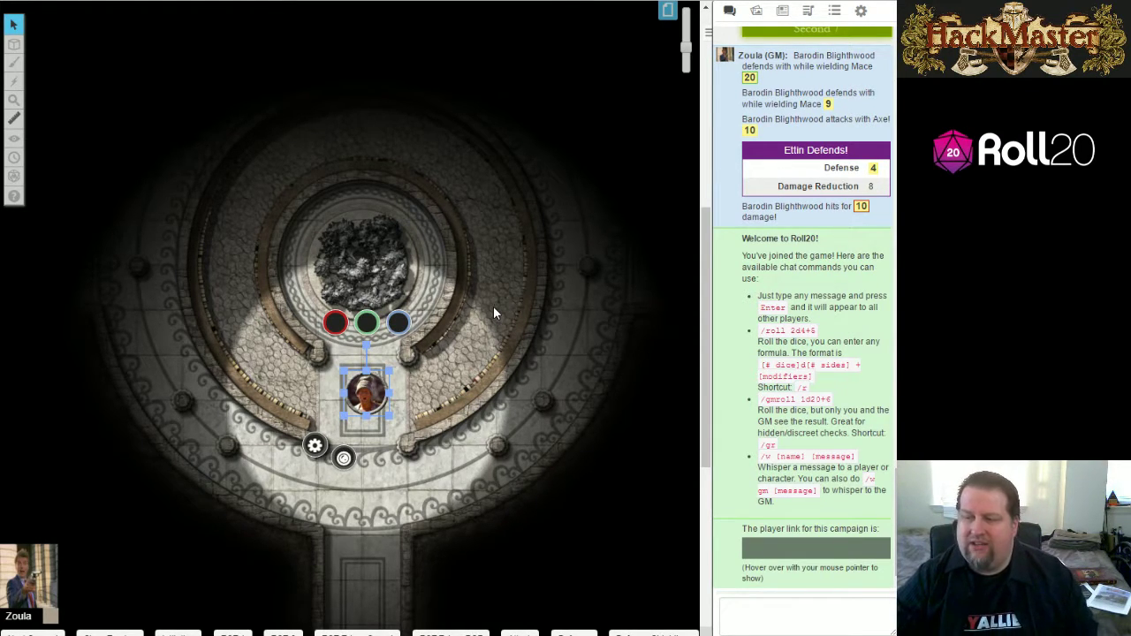
click(437, 352)
- Set the character token's light radius to 60 ft with dim light starting at 30 ft
double_click(363, 395)
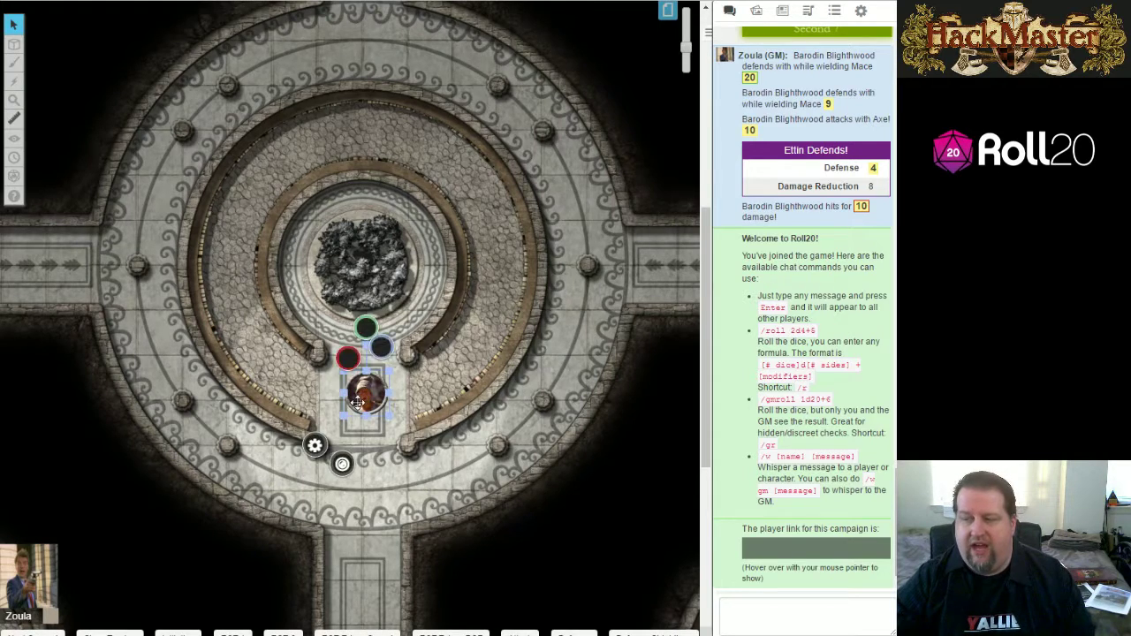
double_click(469, 118)
text(60)
key(Tab)
text(30)
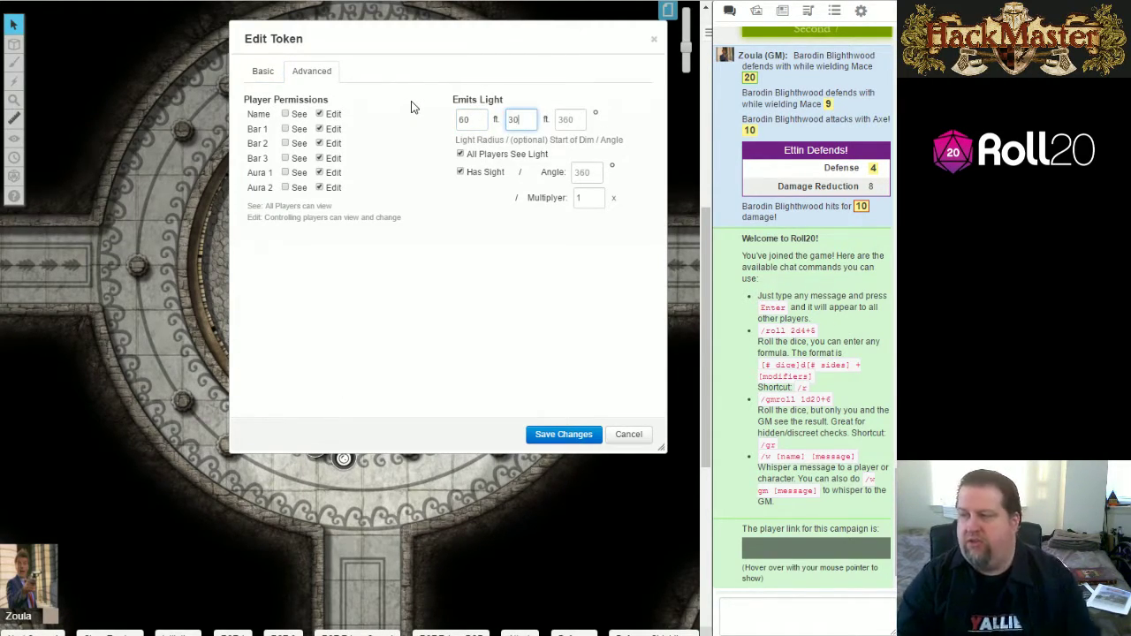
click(562, 434)
- Examine how the character token's 60 ft light spreads over the circular chamber and its surroundings
click(376, 394)
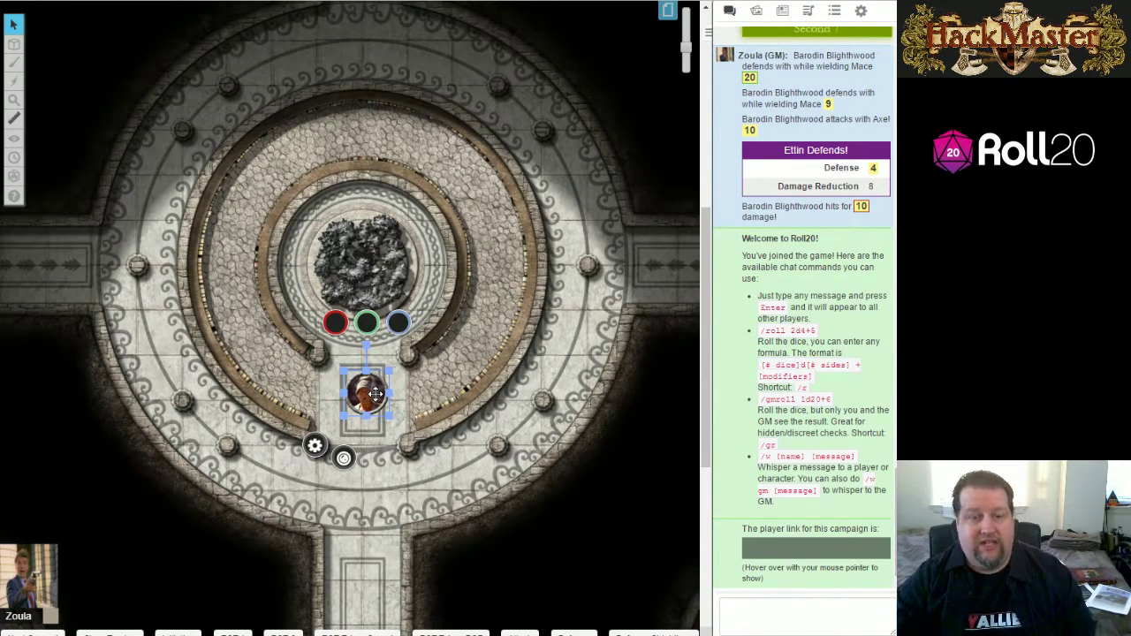
scroll(512, 280, up, 5)
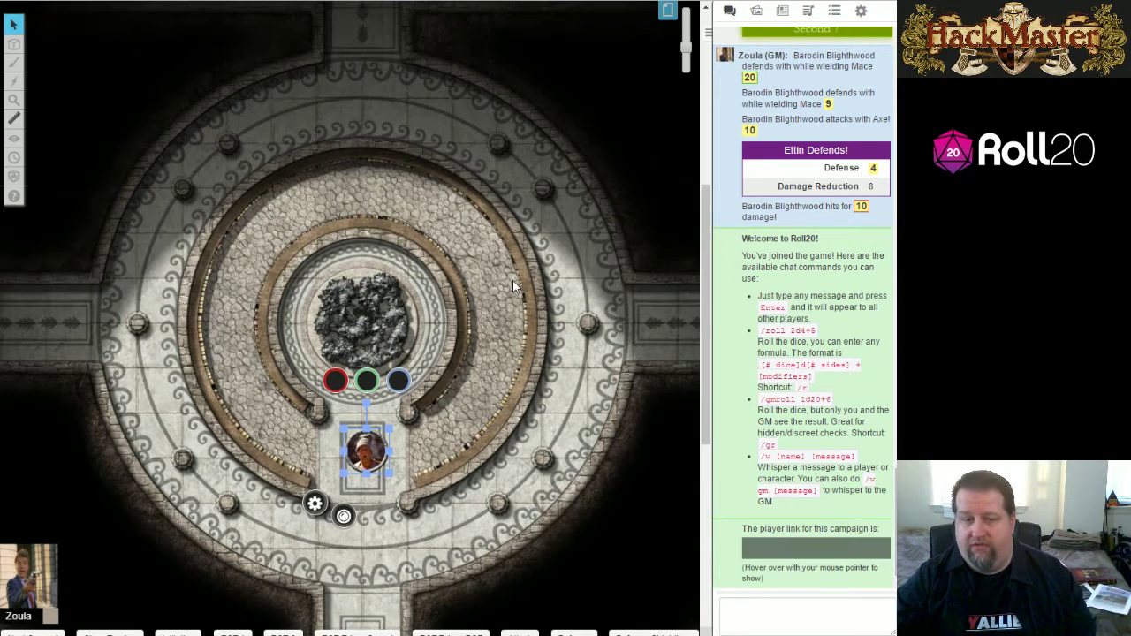
scroll(519, 272, down, 8)
scroll(519, 274, up, 5)
scroll(518, 273, down, 1)
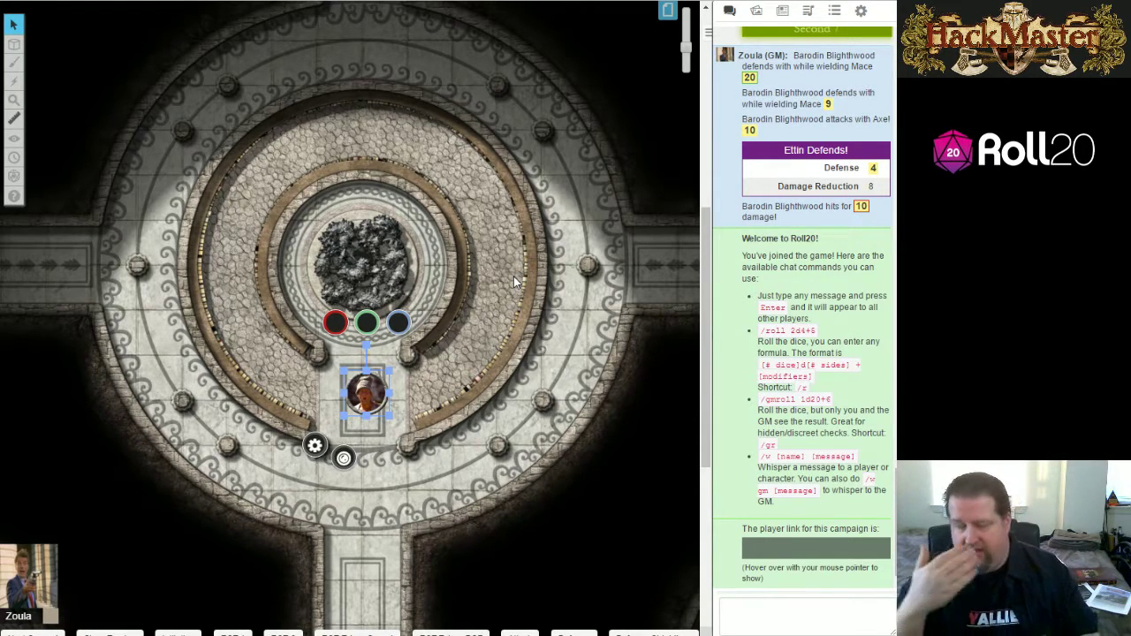
click(360, 188)
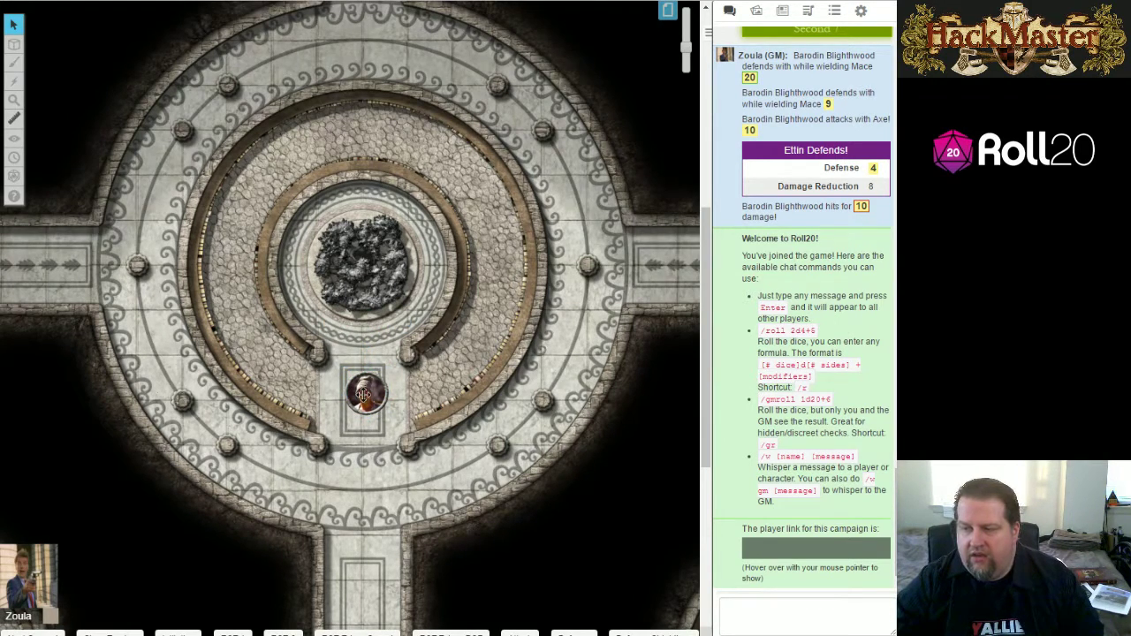
- Set the character token's light to an 80 ft radius, dim from 50 ft, in a 90-degree cone
double_click(364, 395)
drag(472, 120, 420, 126)
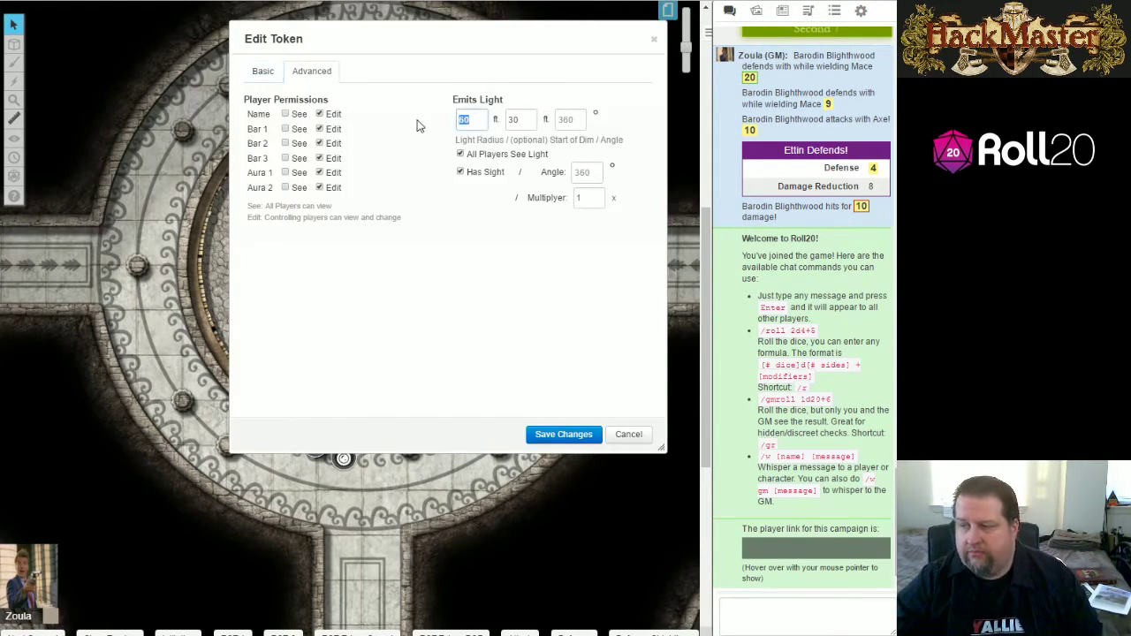
text(80)
key(Tab)
text(50)
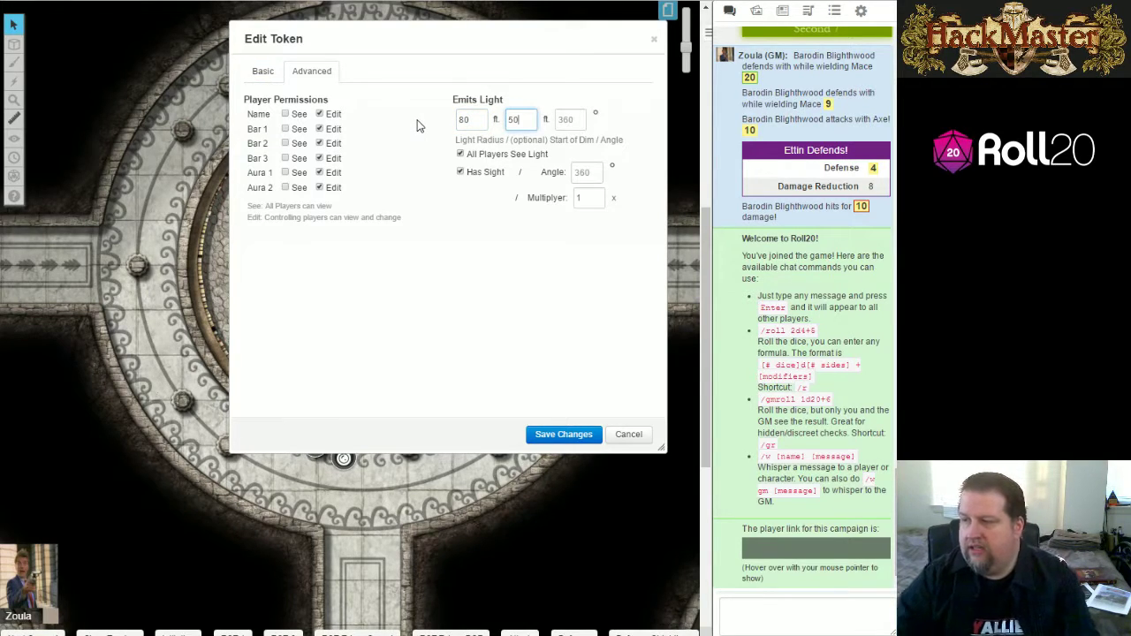
click(569, 120)
text(9)
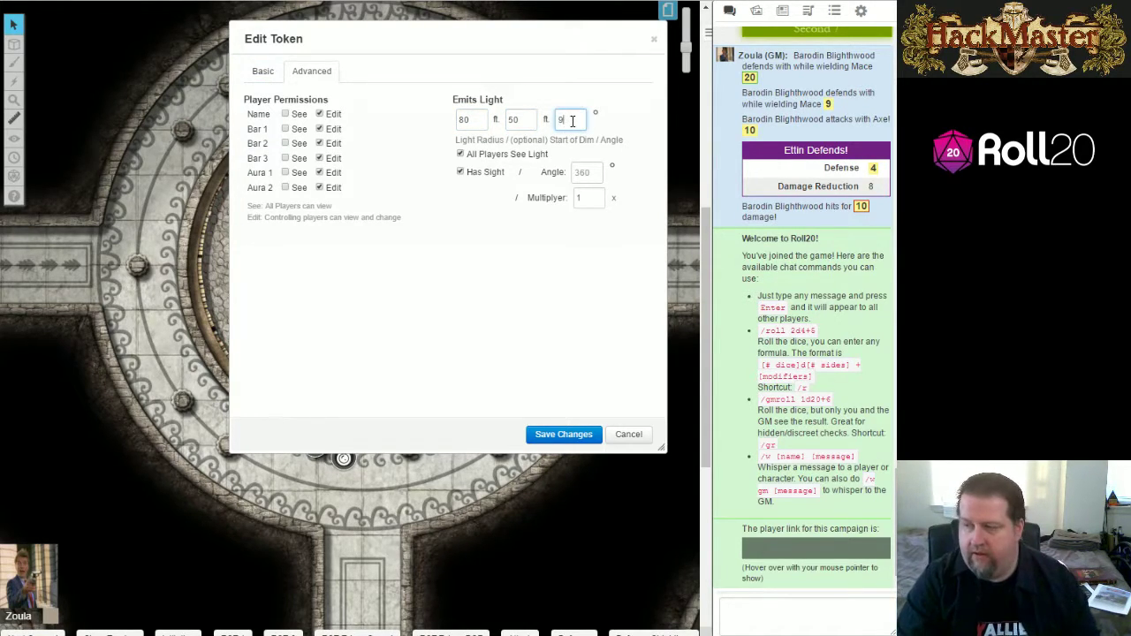
text(0)
click(549, 434)
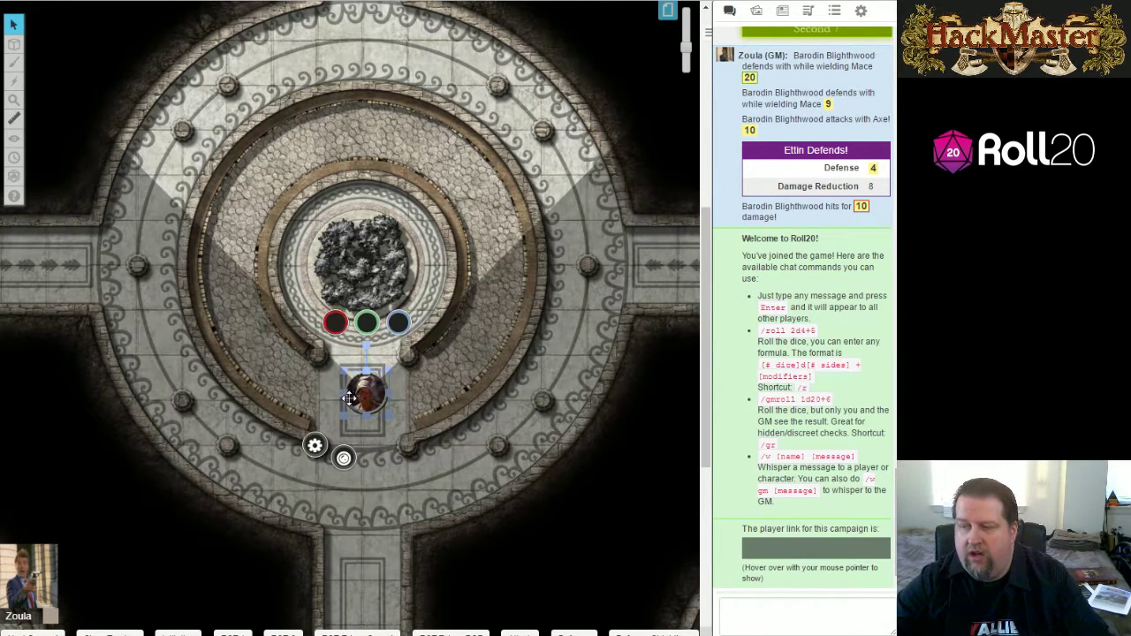
click(531, 424)
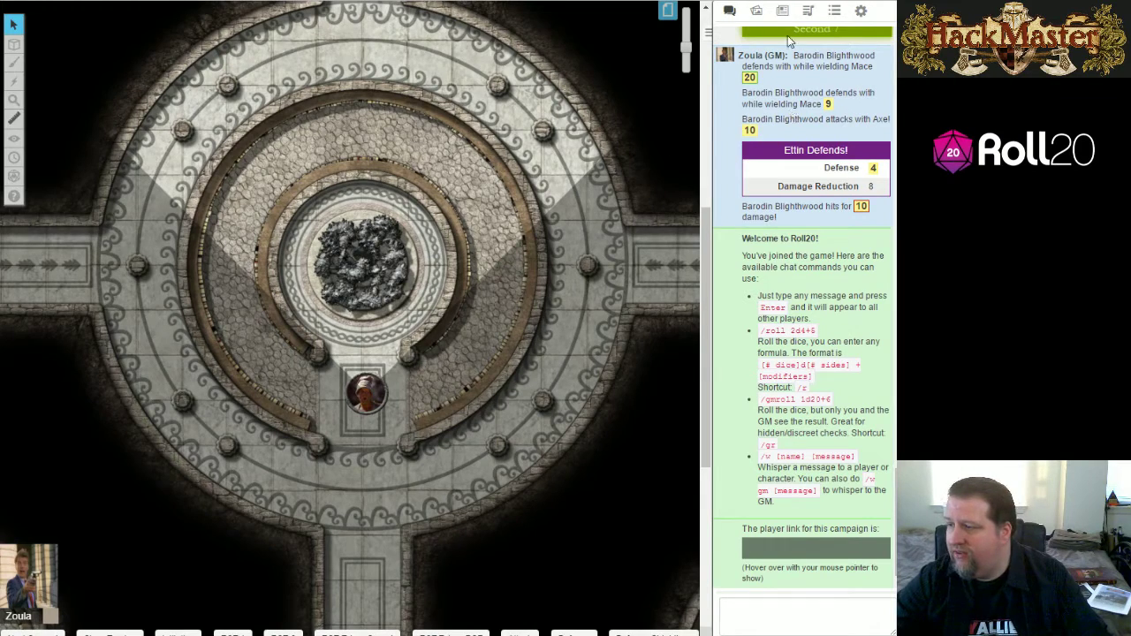
- View the lantern, torch and candle diagrams in the enlarged Illumination & Fire handout from the GM screen folder, and close it
click(782, 10)
click(740, 90)
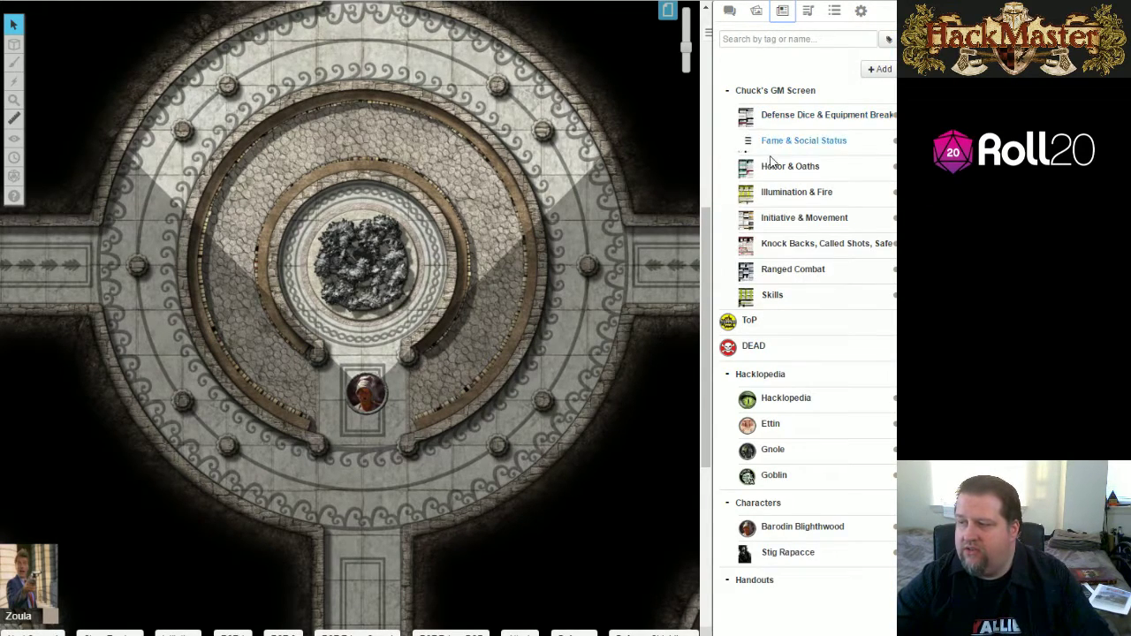
click(791, 194)
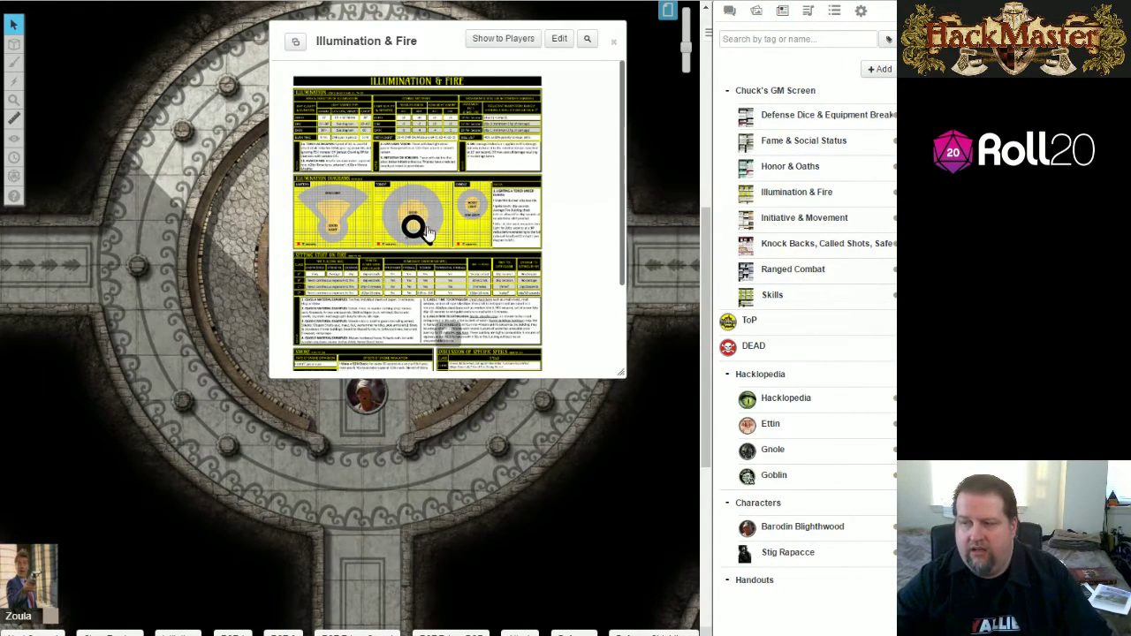
click(424, 226)
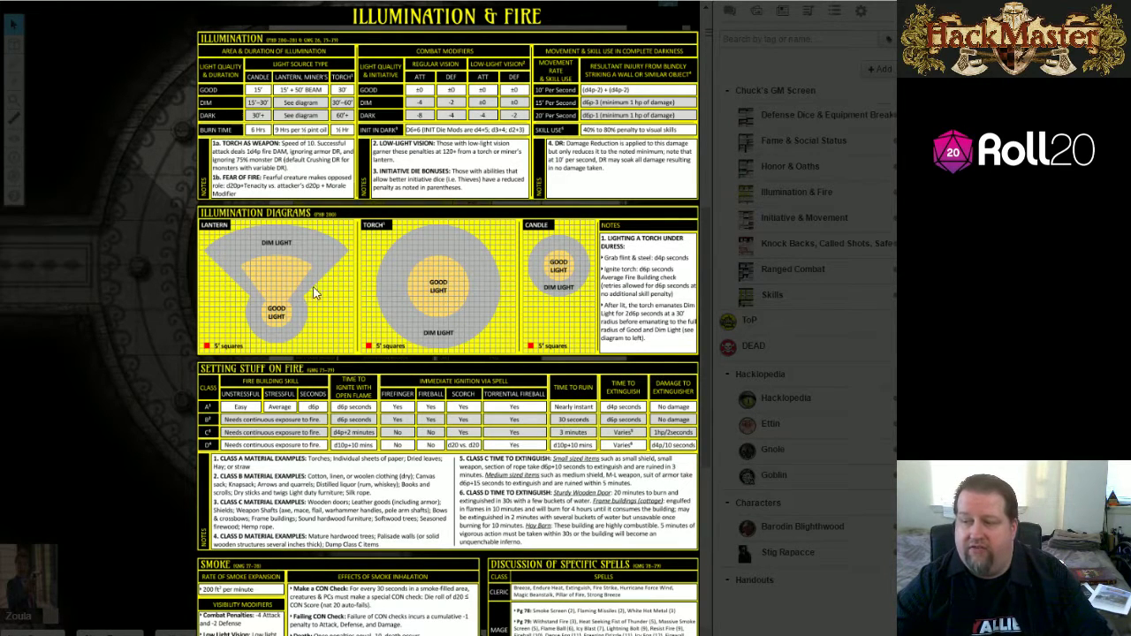
click(734, 139)
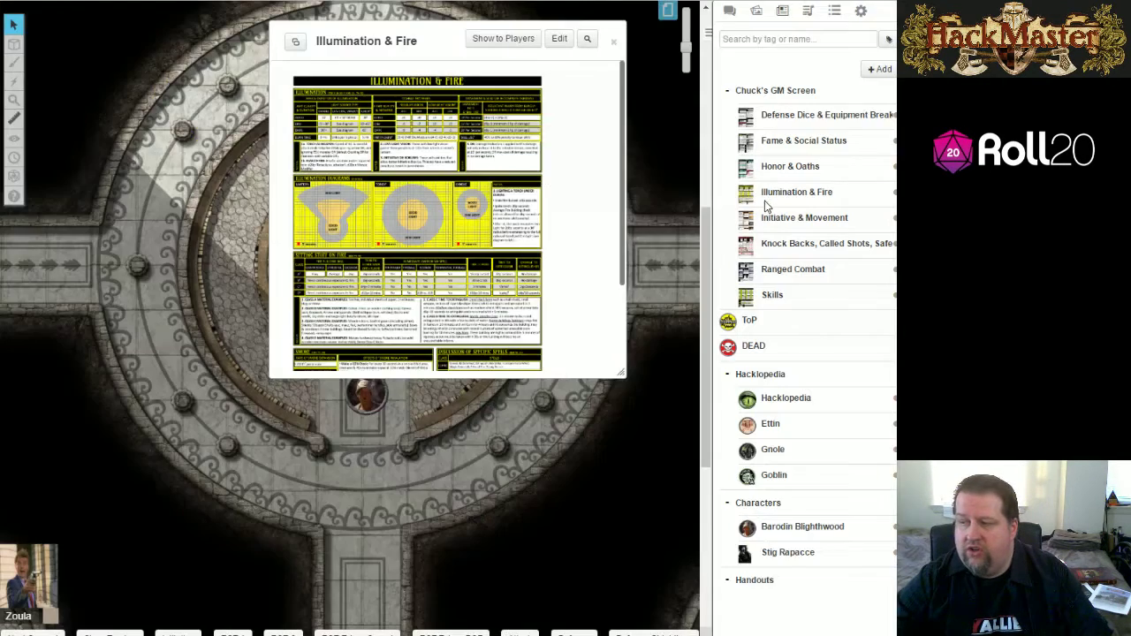
click(614, 41)
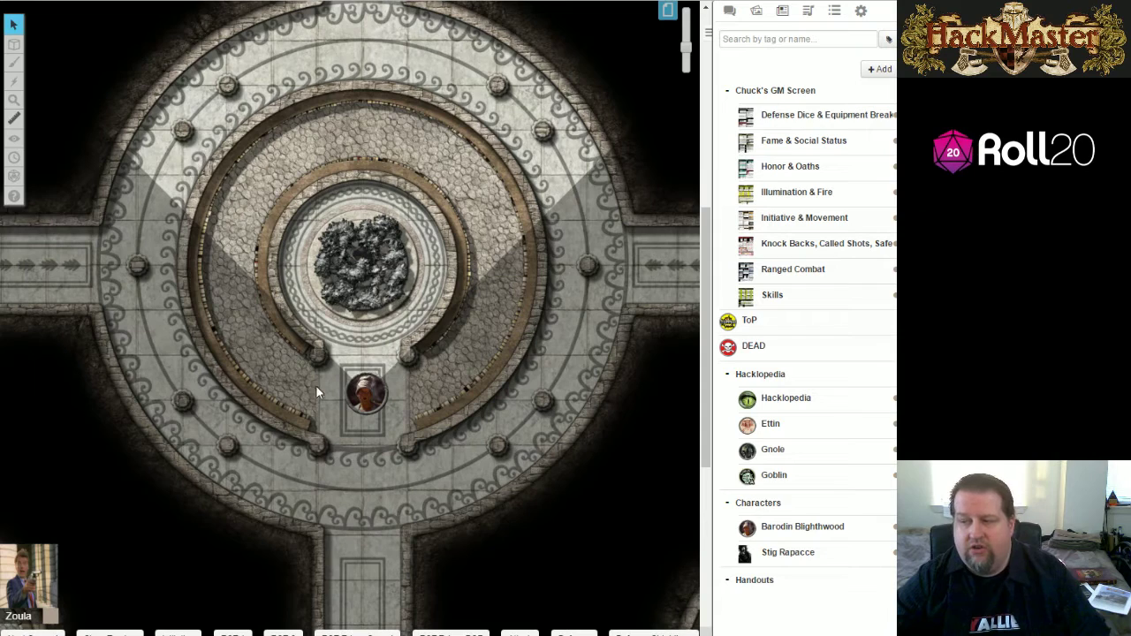
- Clear the character token's light radius and start-of-dim distance so it emits no light, and save the token
click(362, 399)
double_click(362, 399)
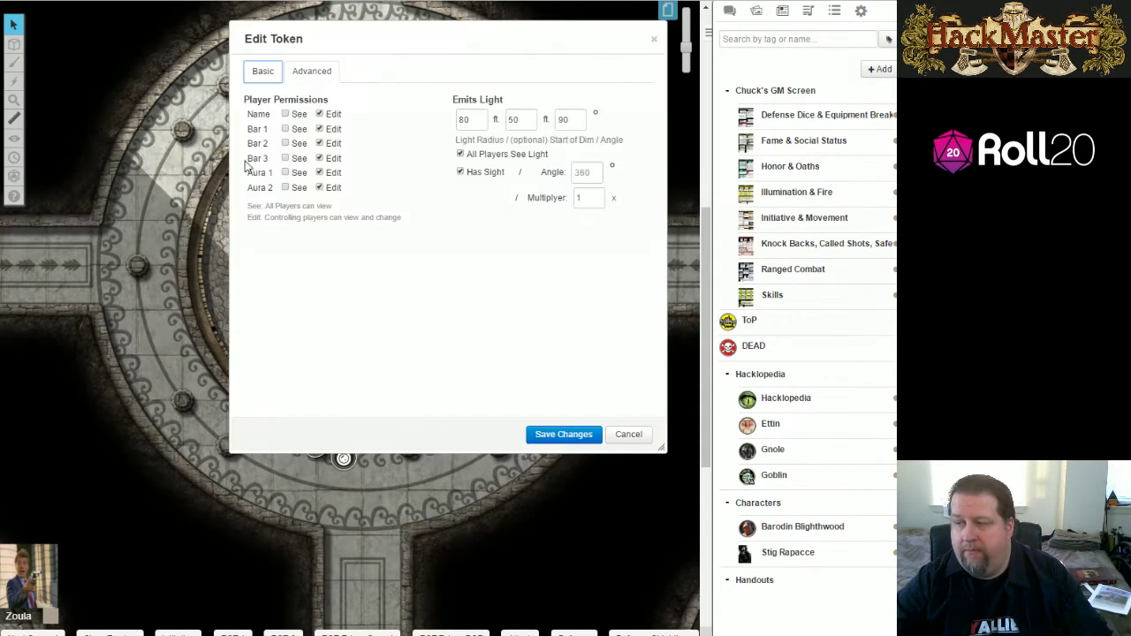
double_click(461, 118)
key(BackSpace)
key(Tab)
key(BackSpace)
key(Tab)
click(559, 433)
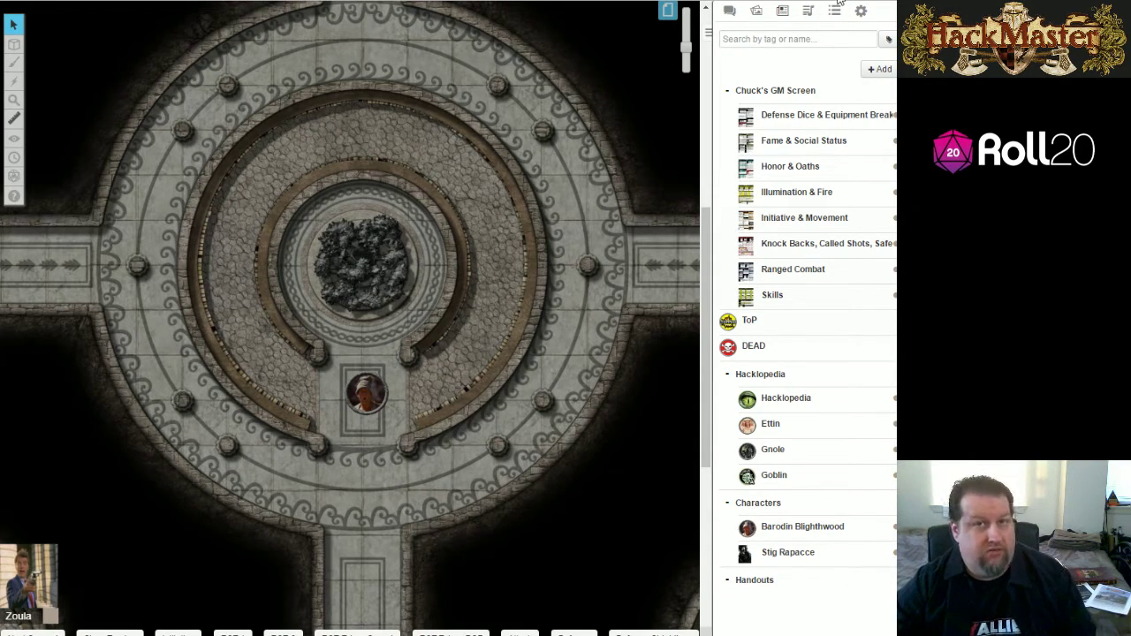
- Exit the game and open the API scripts settings of the DEMO Hackmastering Roll20 campaign
click(861, 13)
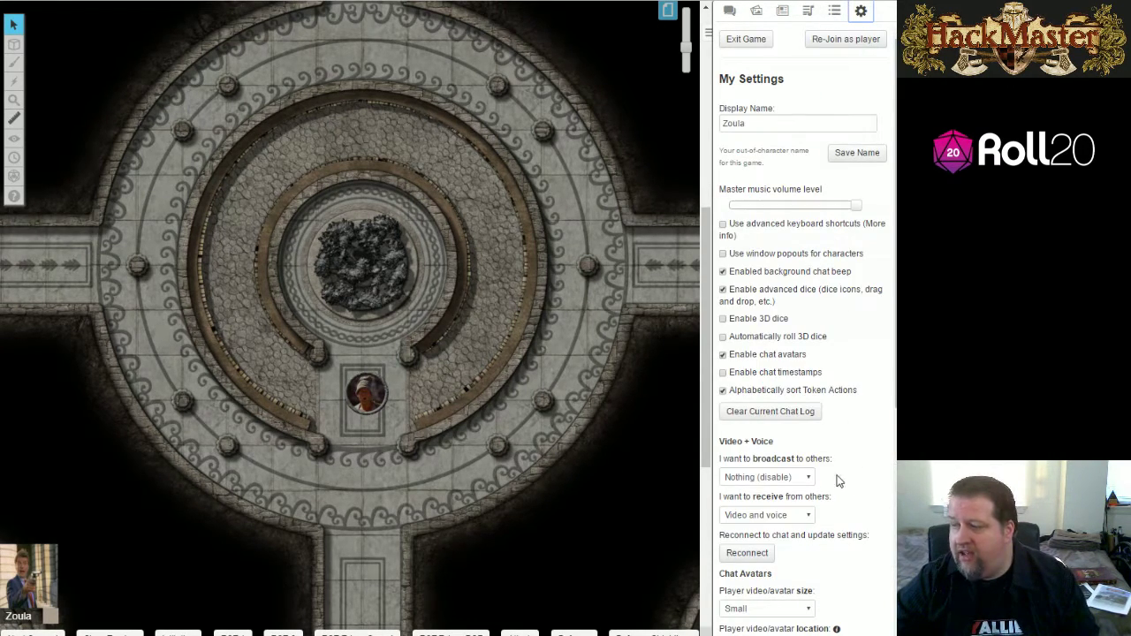
click(740, 41)
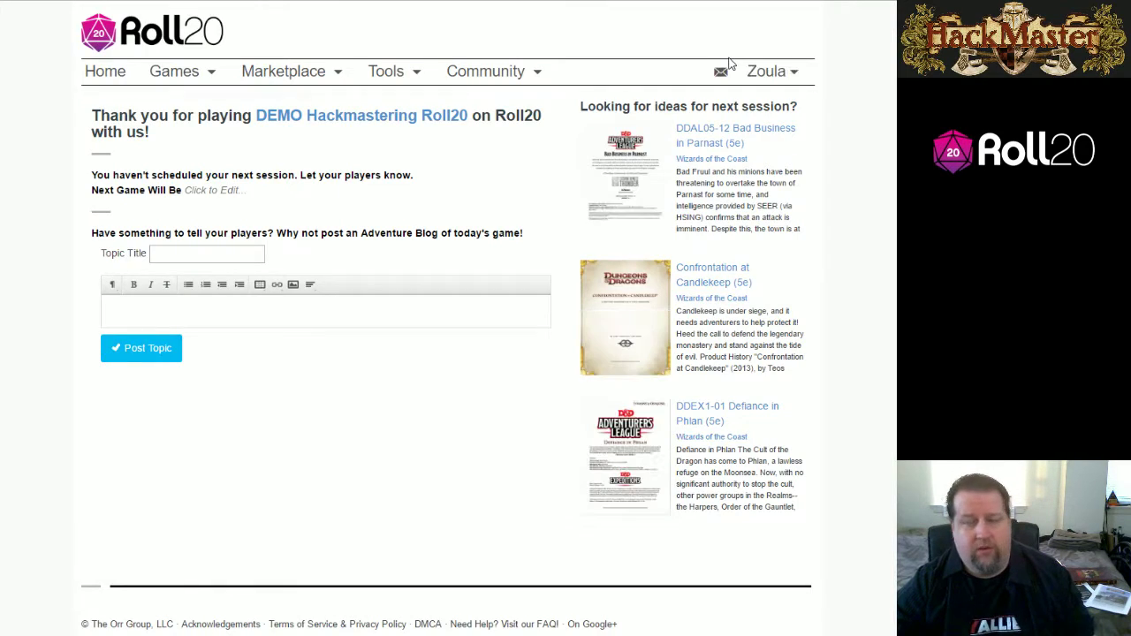
click(336, 122)
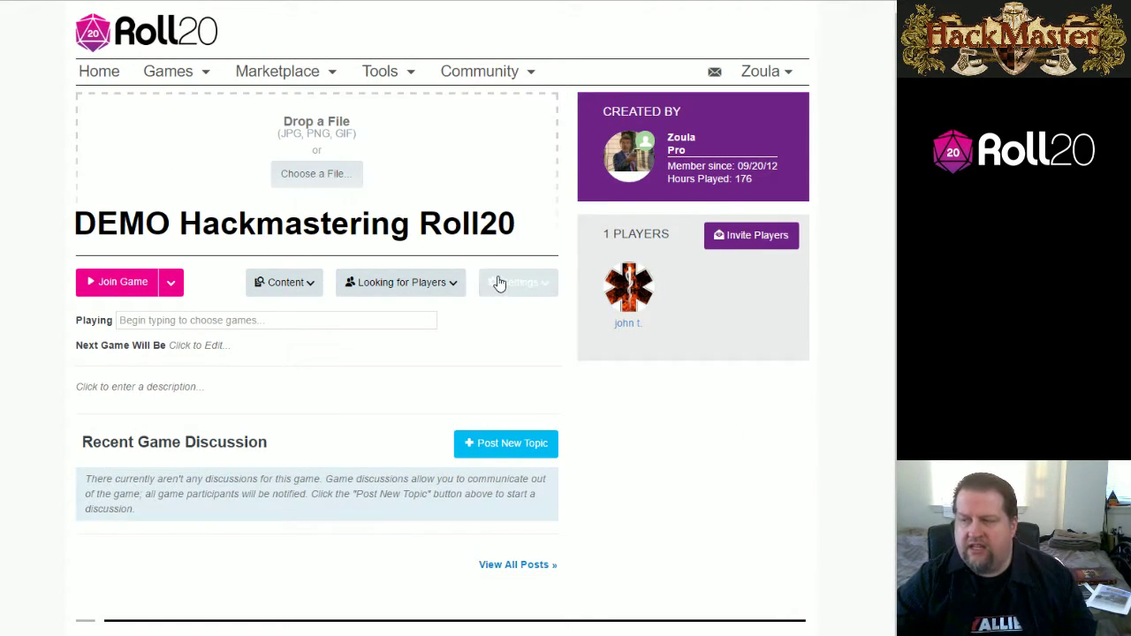
click(499, 283)
click(500, 336)
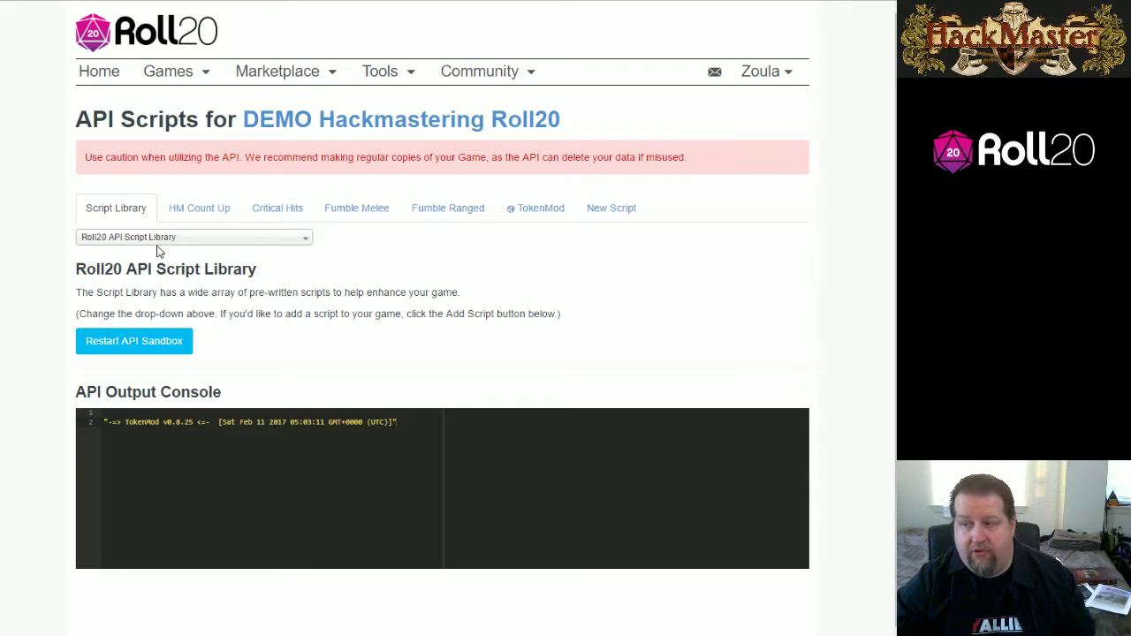
- Search the API script library for torch and add the Torch script to the game
click(158, 240)
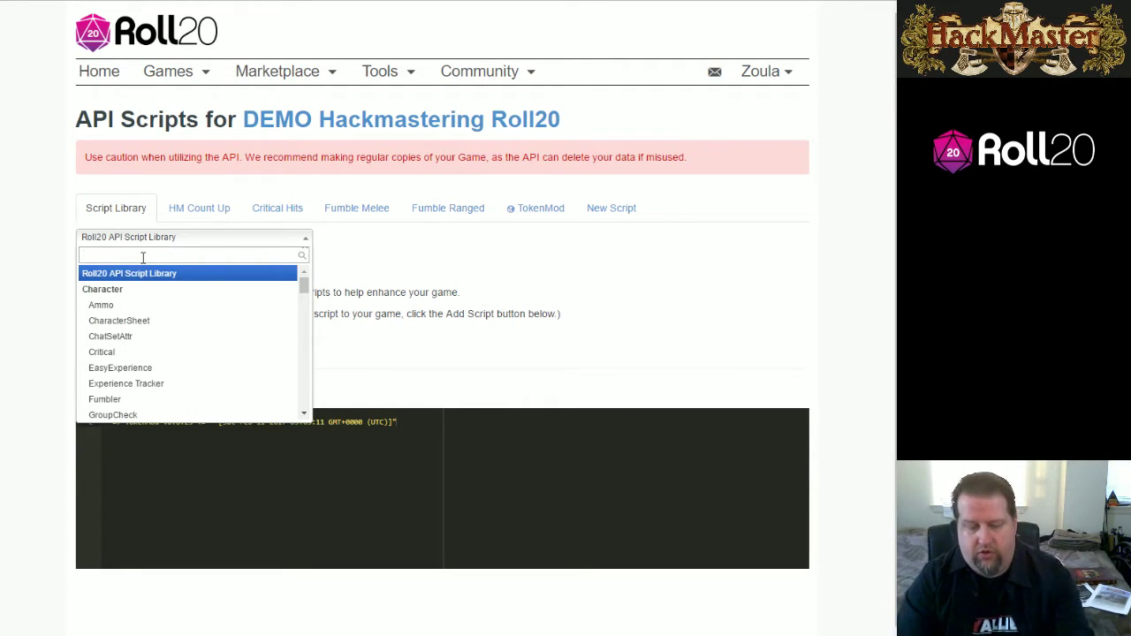
text(torch)
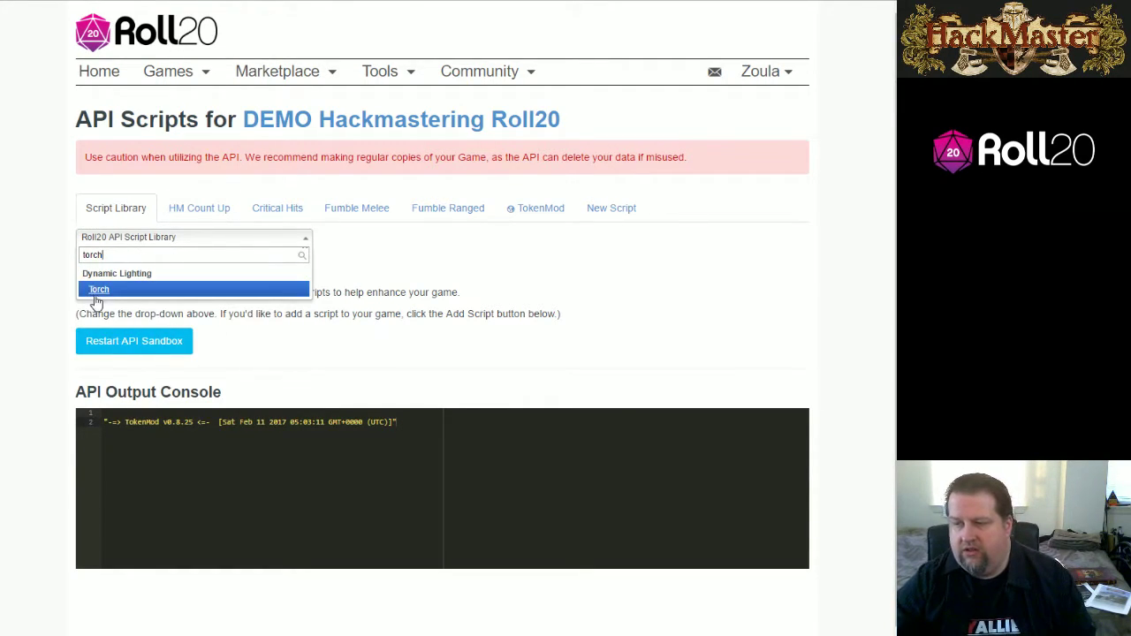
click(95, 302)
scroll(273, 433, down, 7)
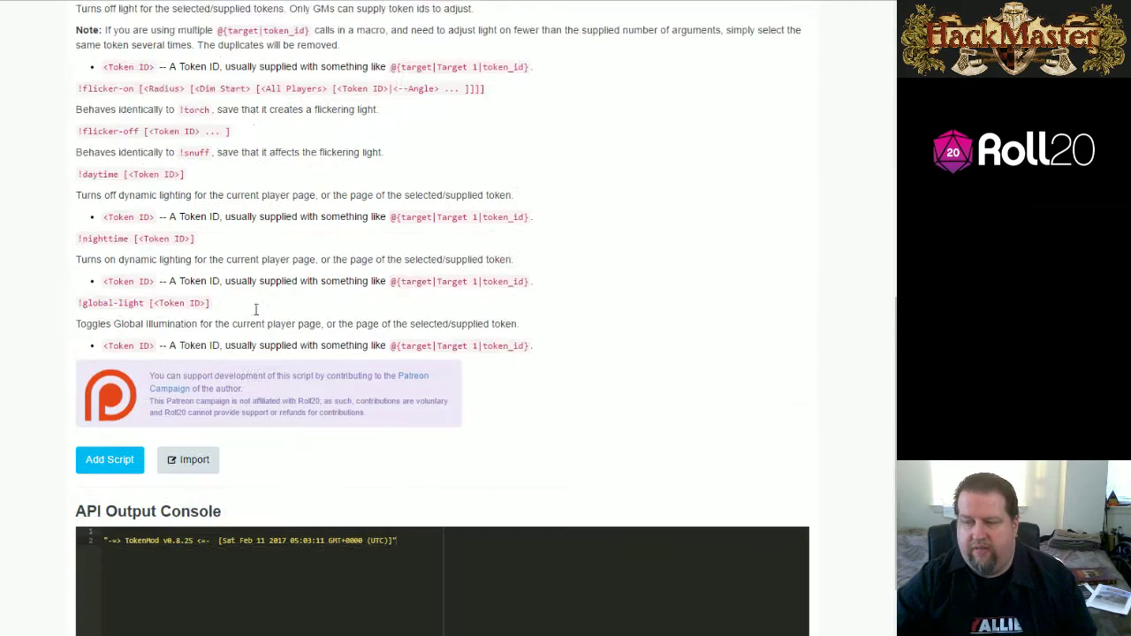
scroll(255, 311, down, 2)
click(109, 316)
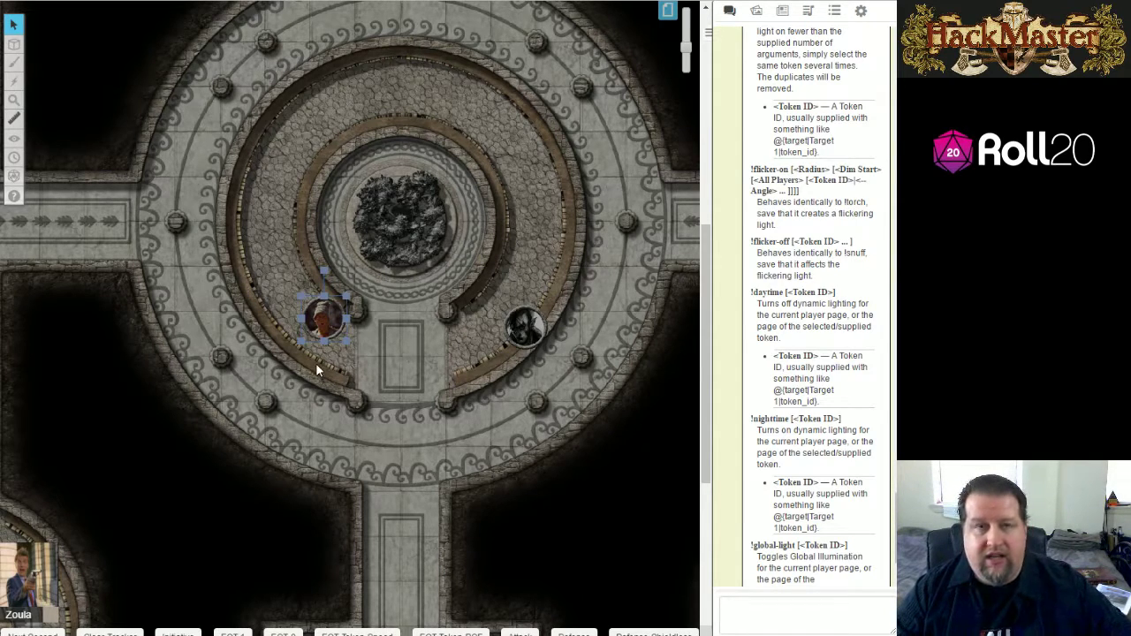
- Check the unlit white-capped character token's view and its advanced light settings without changing anything
scroll(320, 377, up, 3)
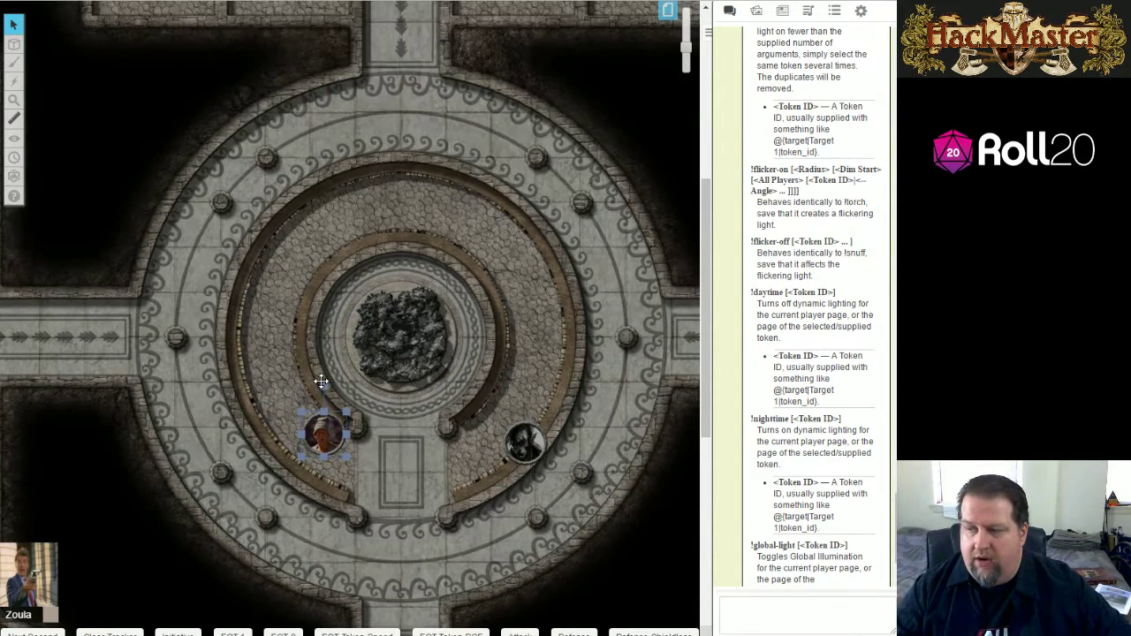
scroll(321, 381, down, 1)
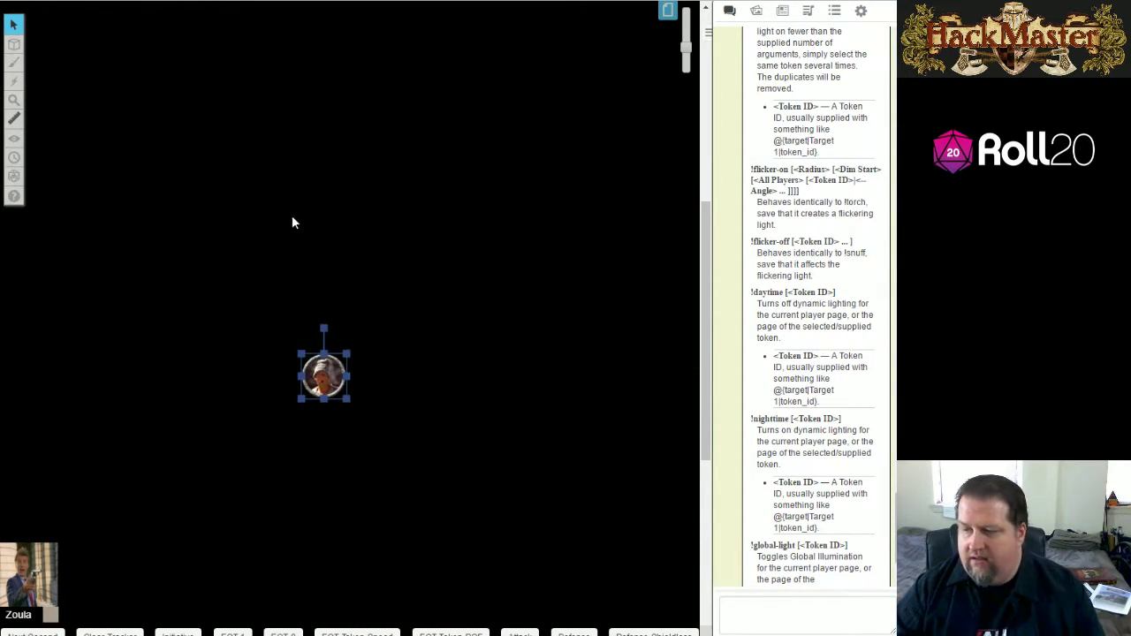
click(291, 218)
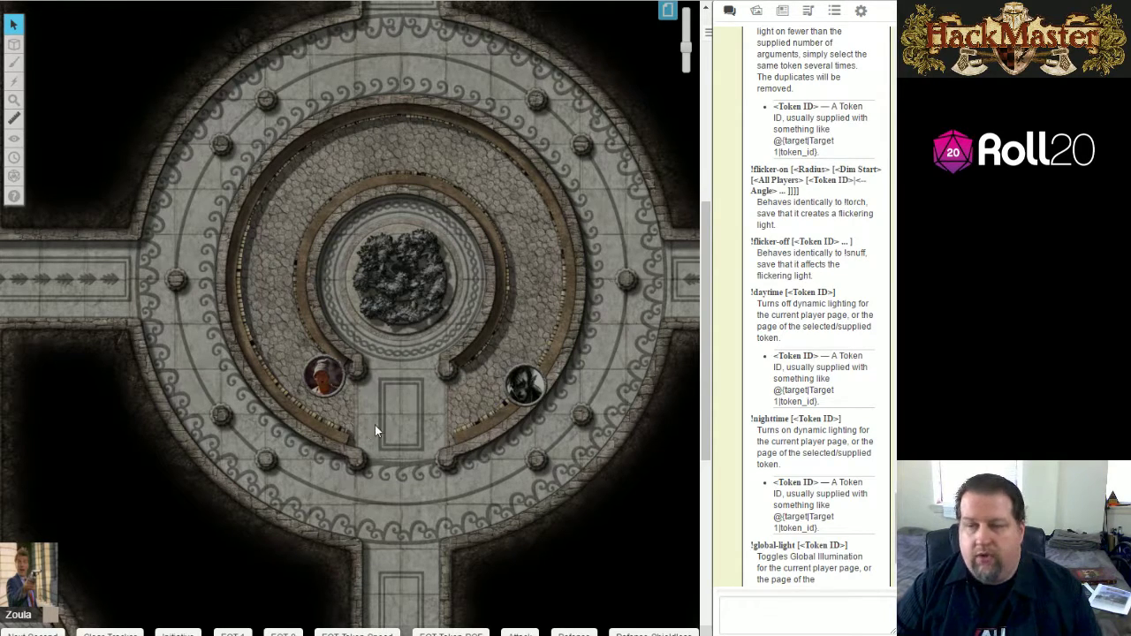
double_click(339, 378)
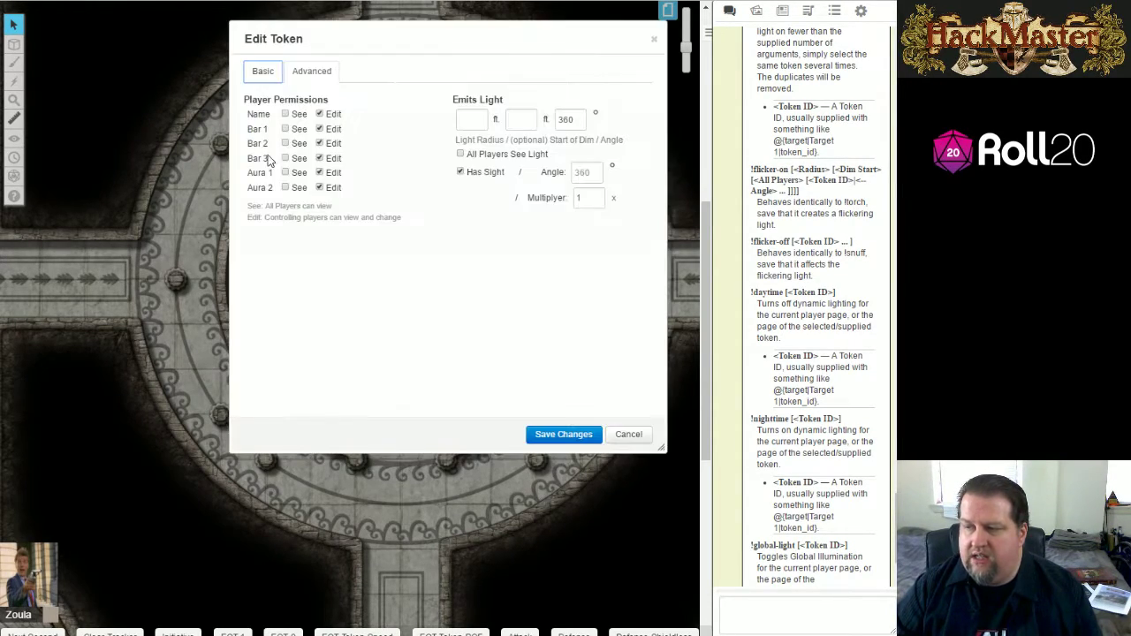
click(631, 434)
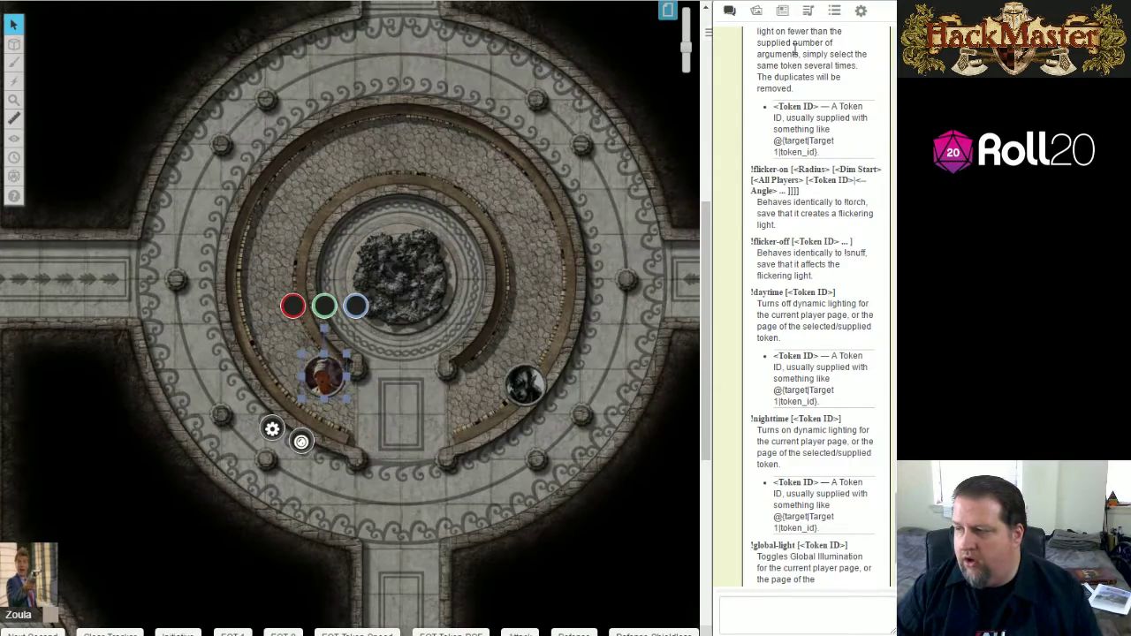
- View the lantern diagram in the enlarged Illumination & Fire handout, and close the handout
click(784, 10)
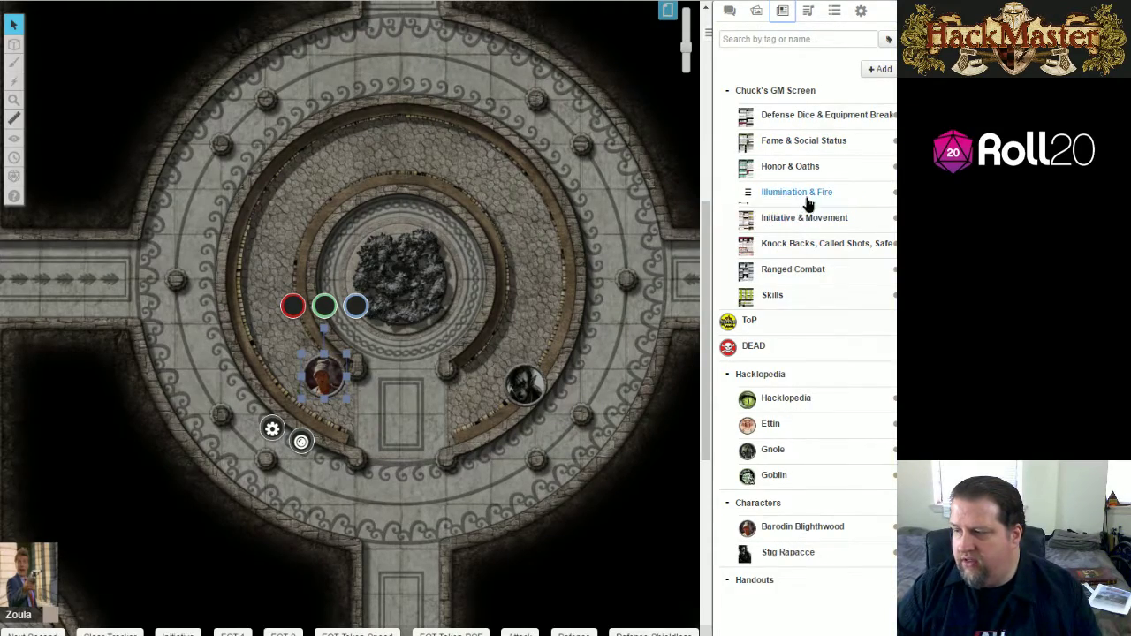
click(805, 196)
click(460, 239)
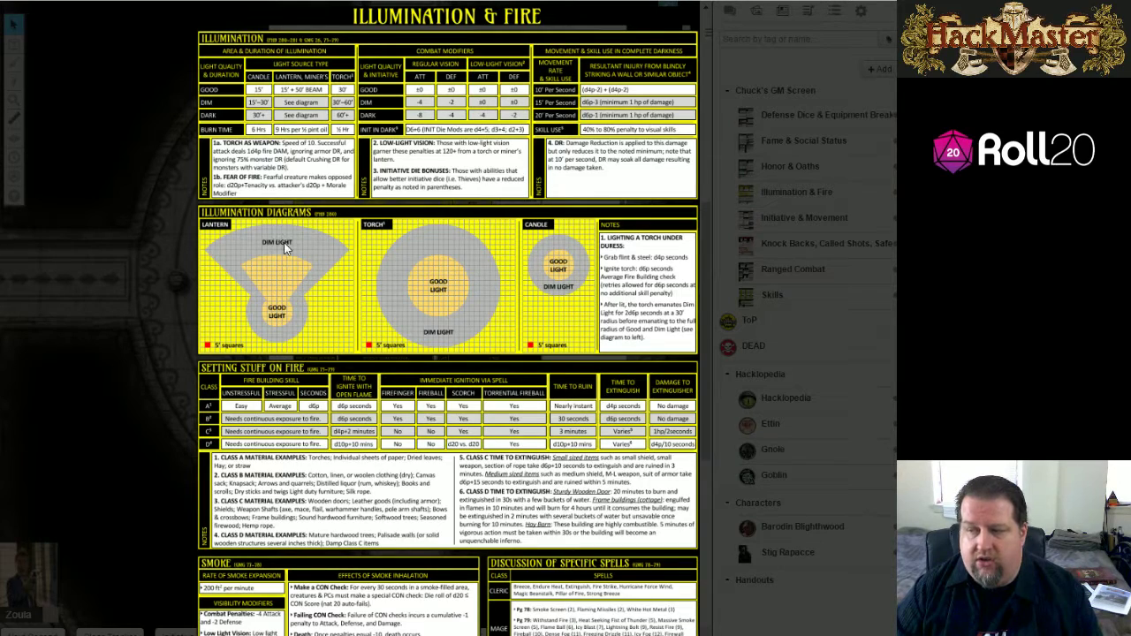
click(779, 150)
click(614, 41)
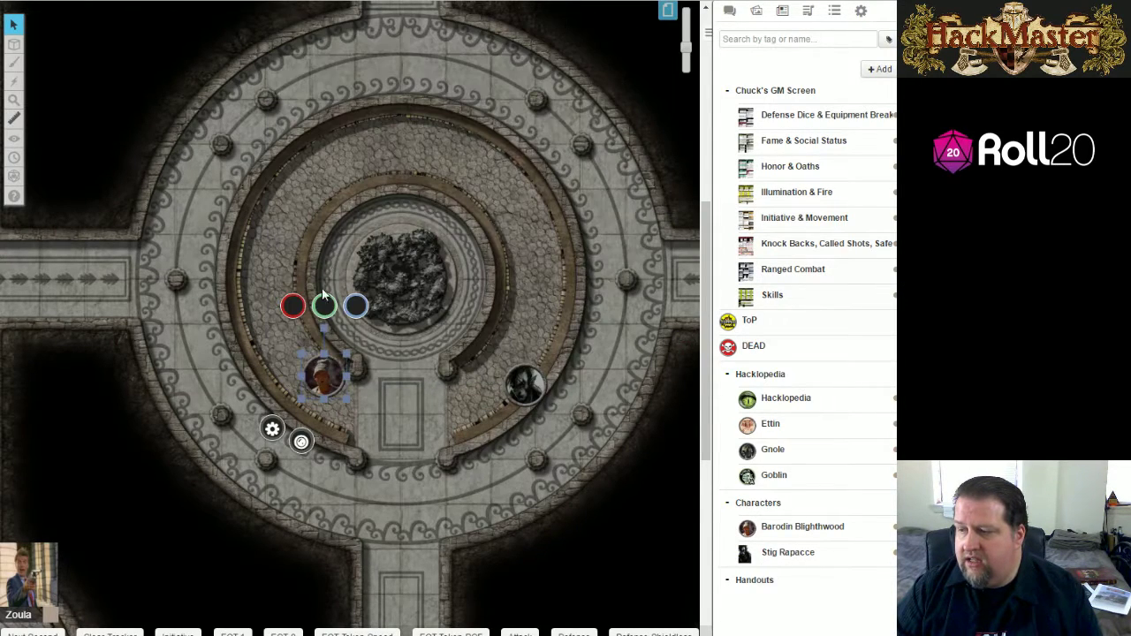
- Set the white-capped character token's light to an 80 ft radius with dim light starting at 50 ft
double_click(323, 378)
click(470, 119)
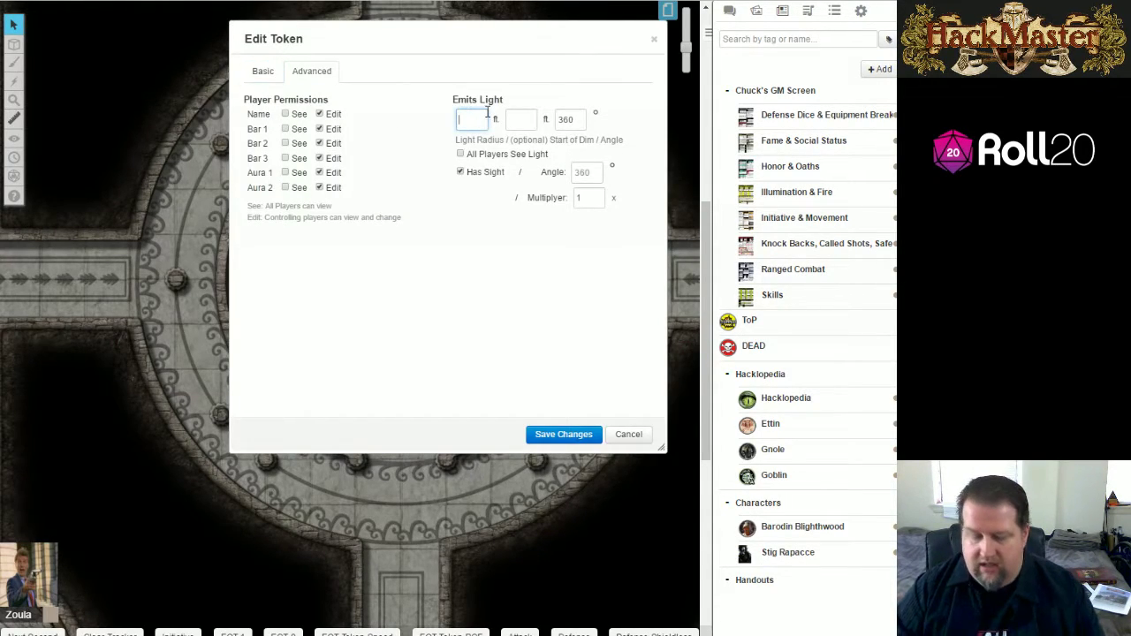
text(80)
key(Tab)
text(5)
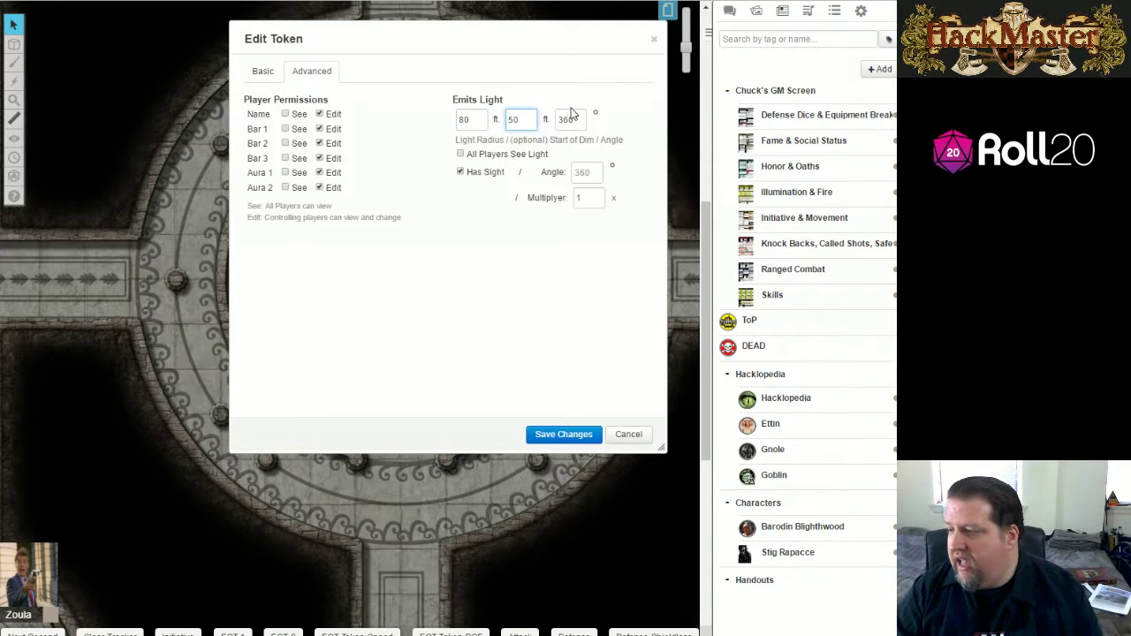
- Narrow the token's light angle to 70 degrees, let all players see the light, and save the token
double_click(570, 124)
text(90)
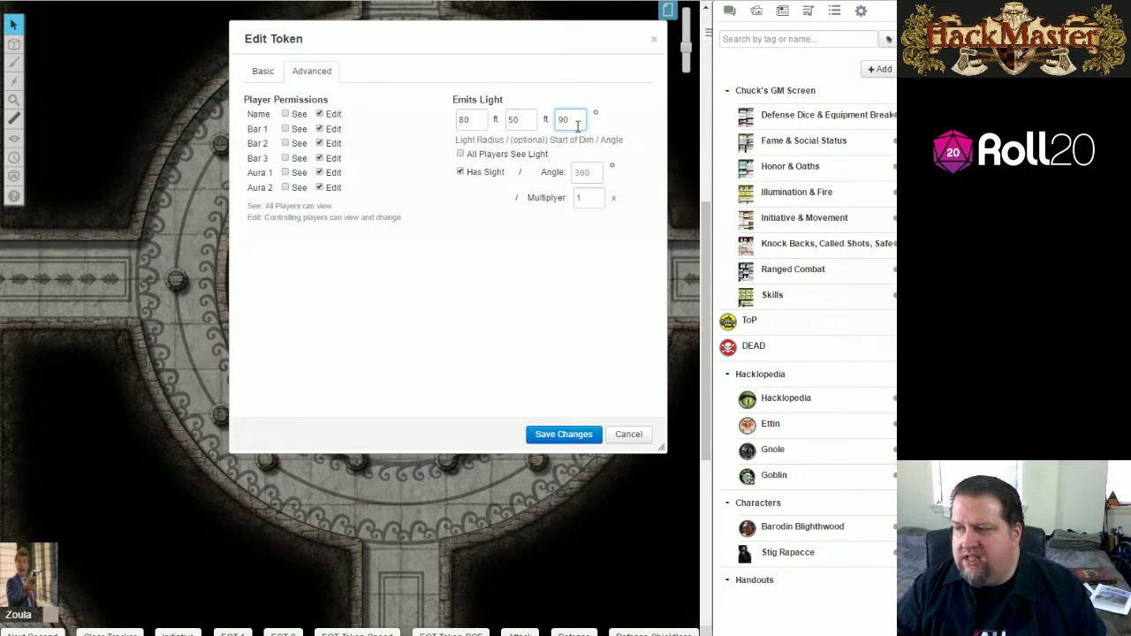
drag(567, 119, 557, 123)
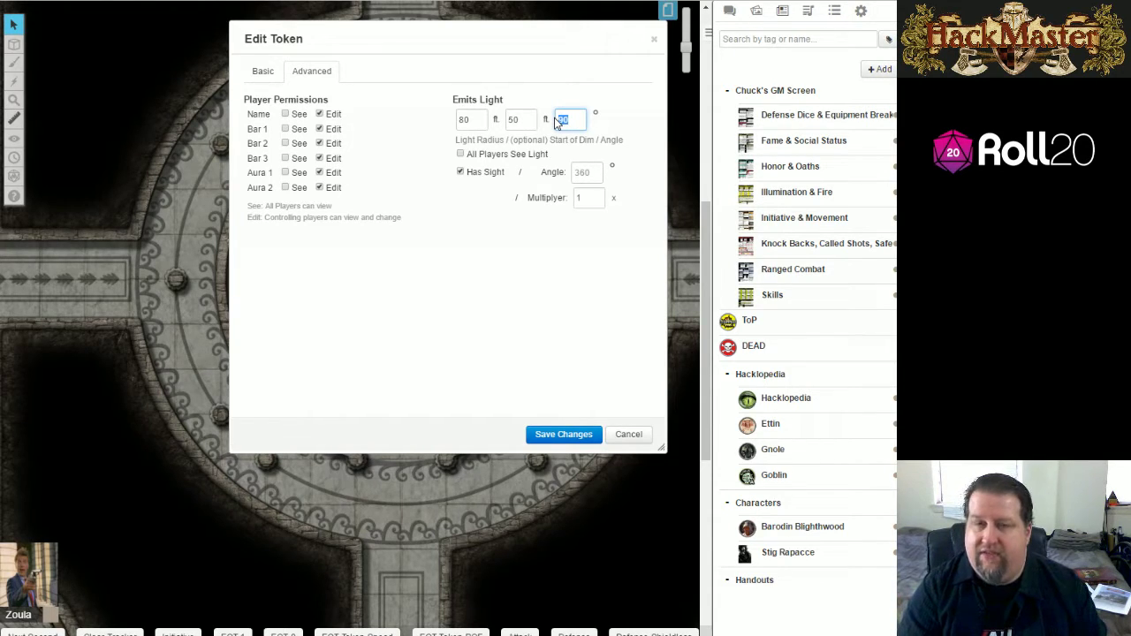
text(70)
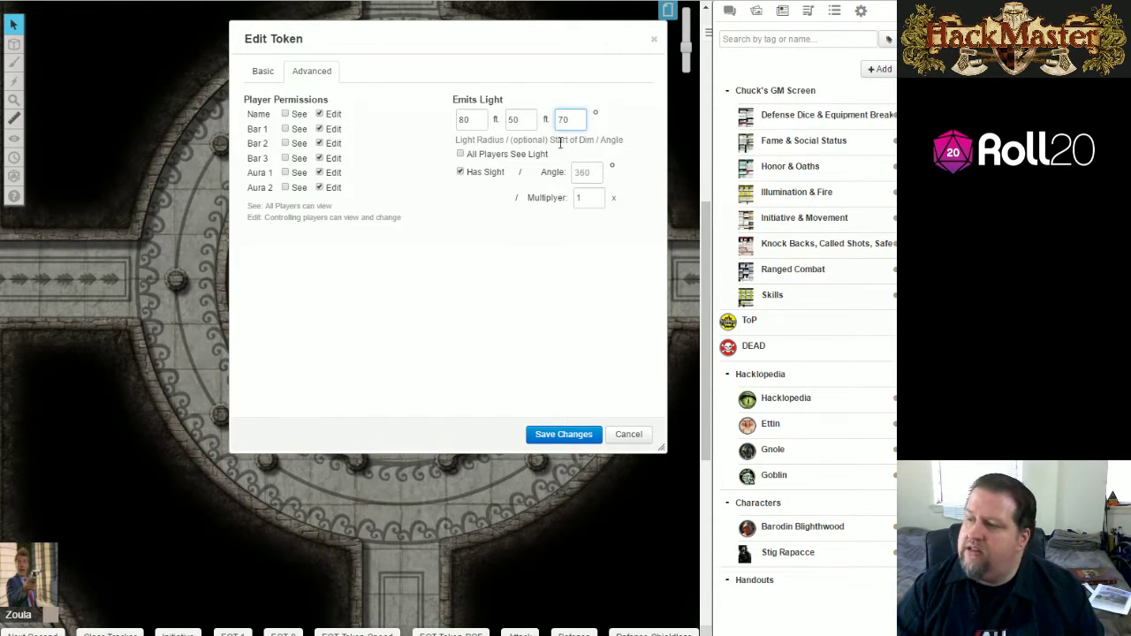
click(461, 155)
click(558, 434)
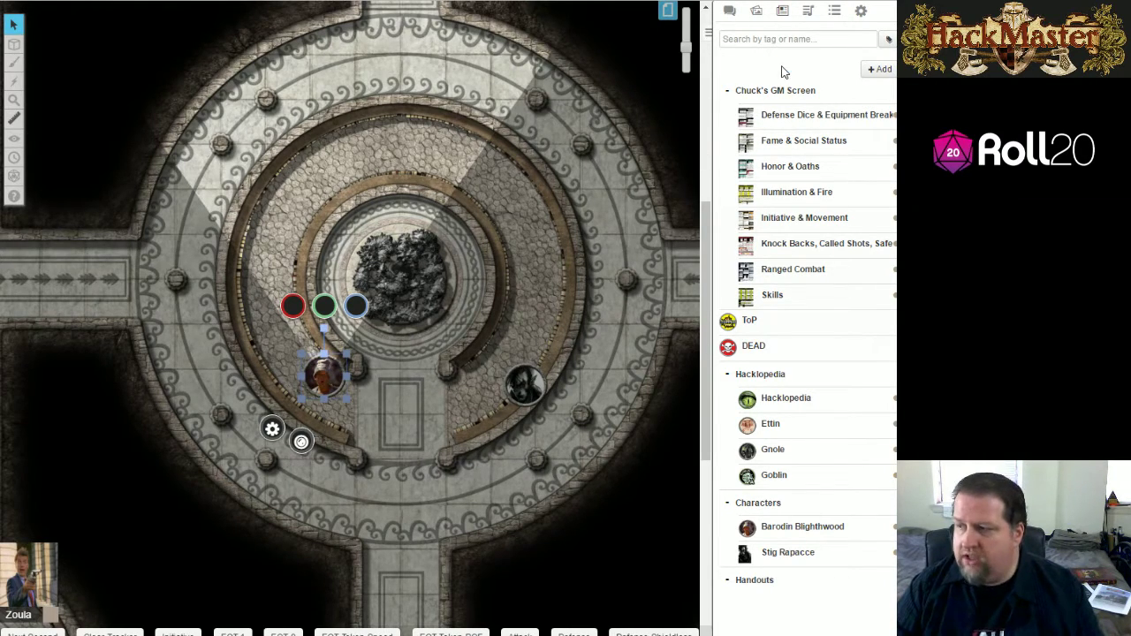
- Send the chat command !flicker-on 30 15 for the selected token to add a flickering light around it
click(731, 12)
scroll(810, 519, down, 2)
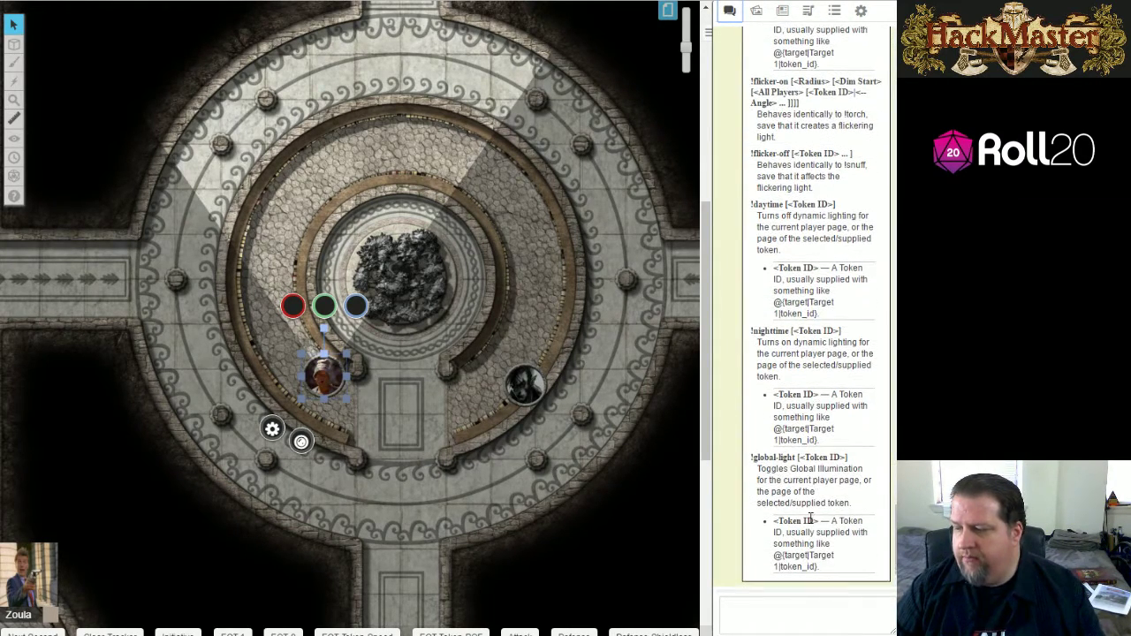
click(781, 608)
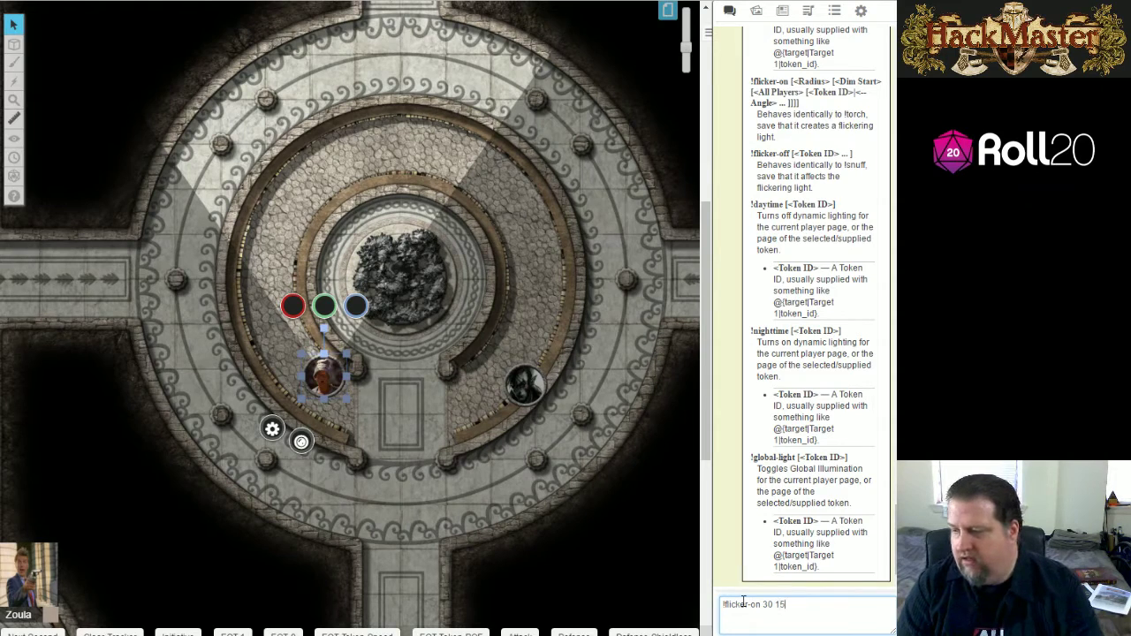
key(Return)
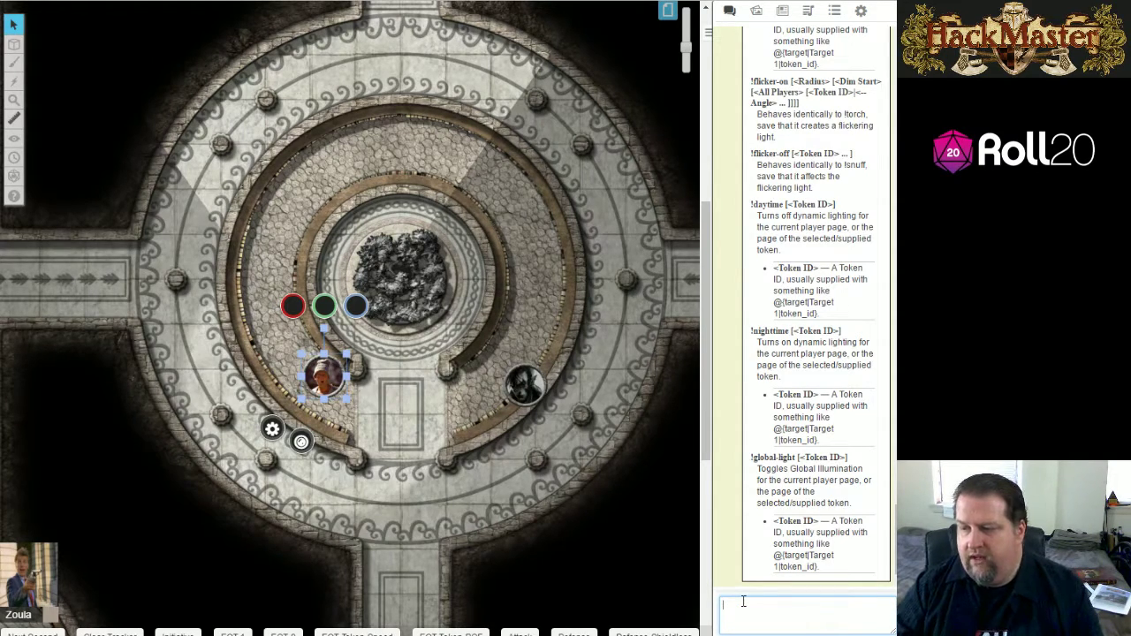
- Preview what the lit white-capped character token can see, and return to the full map view
click(617, 575)
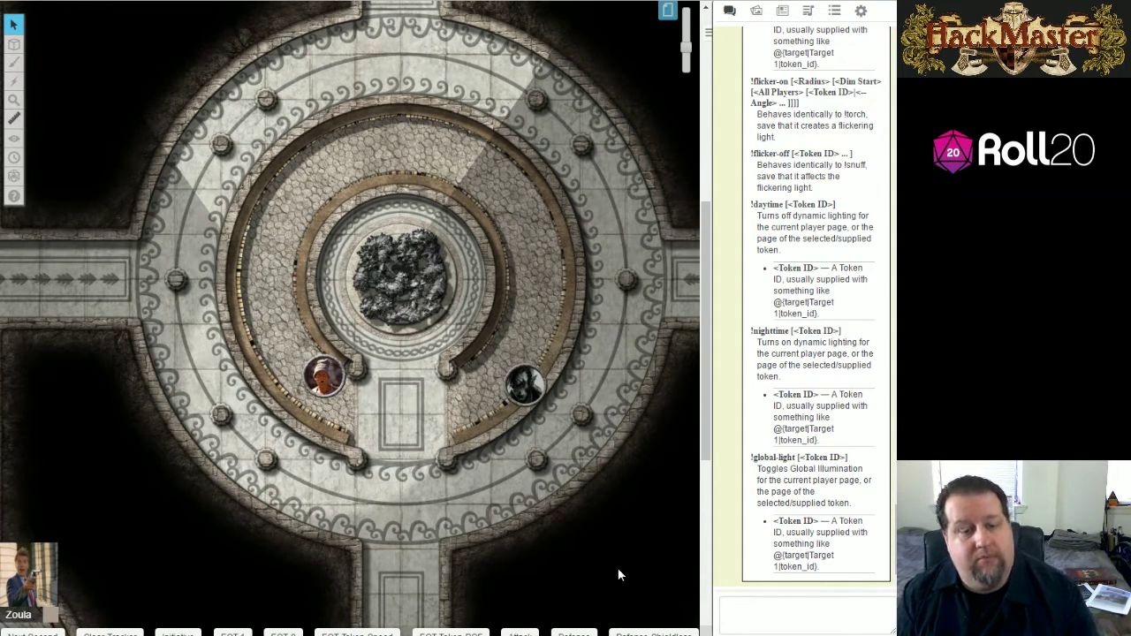
click(335, 380)
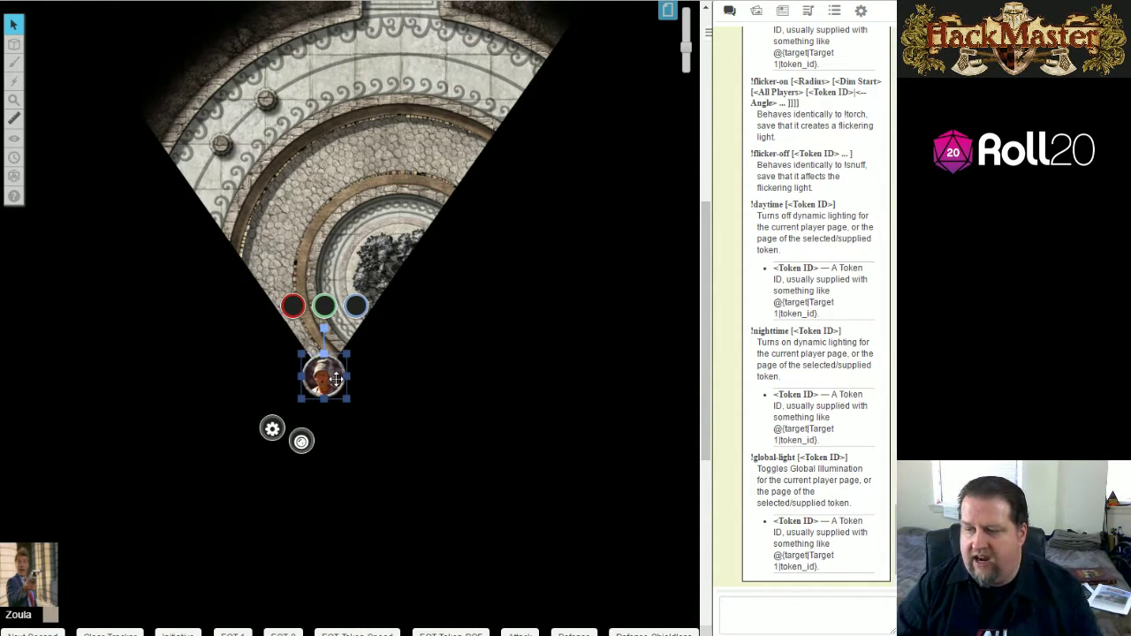
click(279, 217)
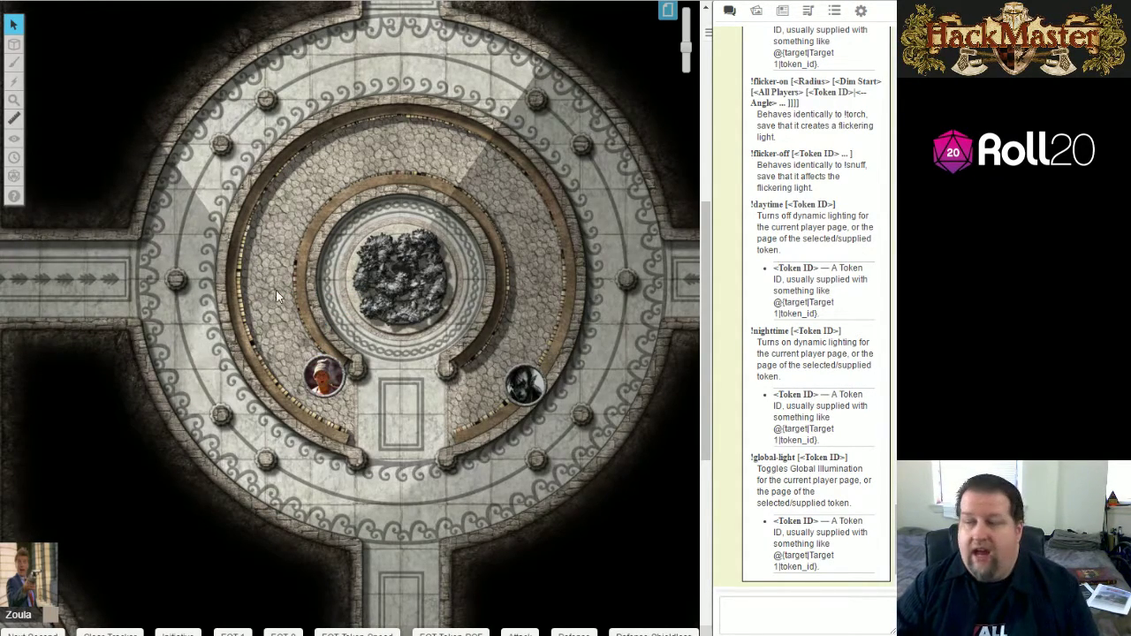
- Switch to the player's game window and shift both character tokens slightly within the ring corridor
key(alt+Tab)
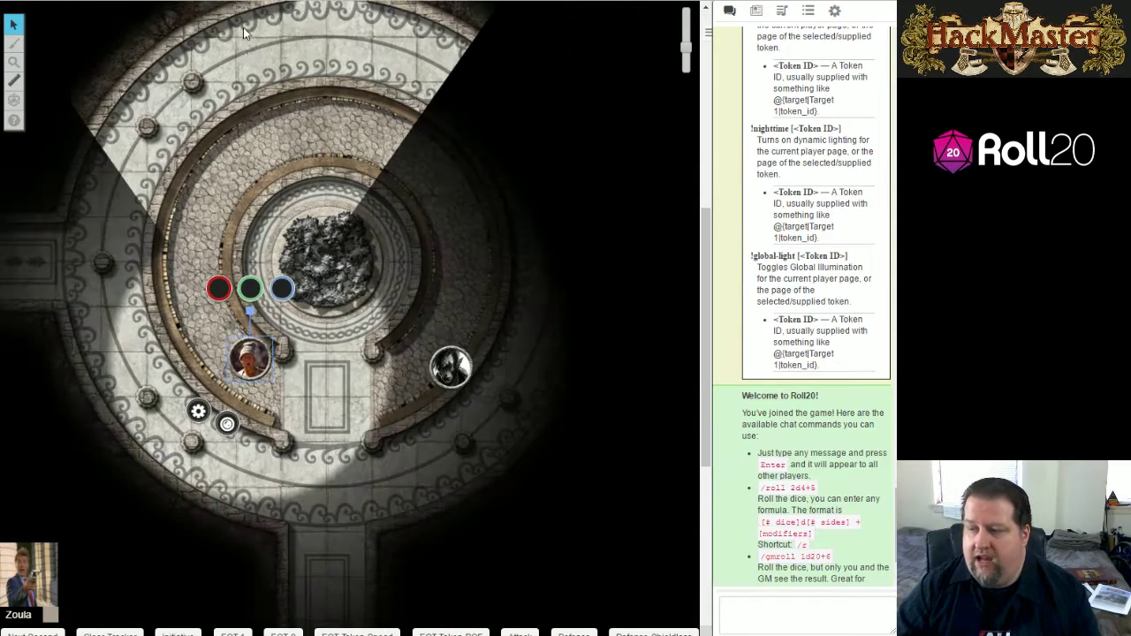
click(567, 337)
drag(438, 383, 457, 358)
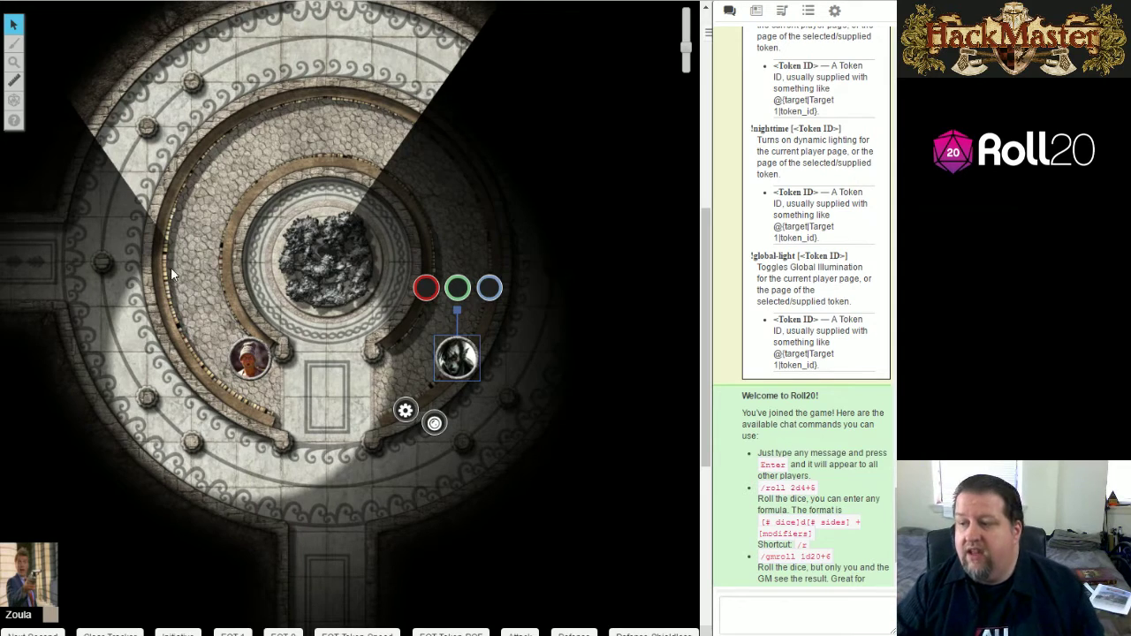
drag(248, 358, 229, 364)
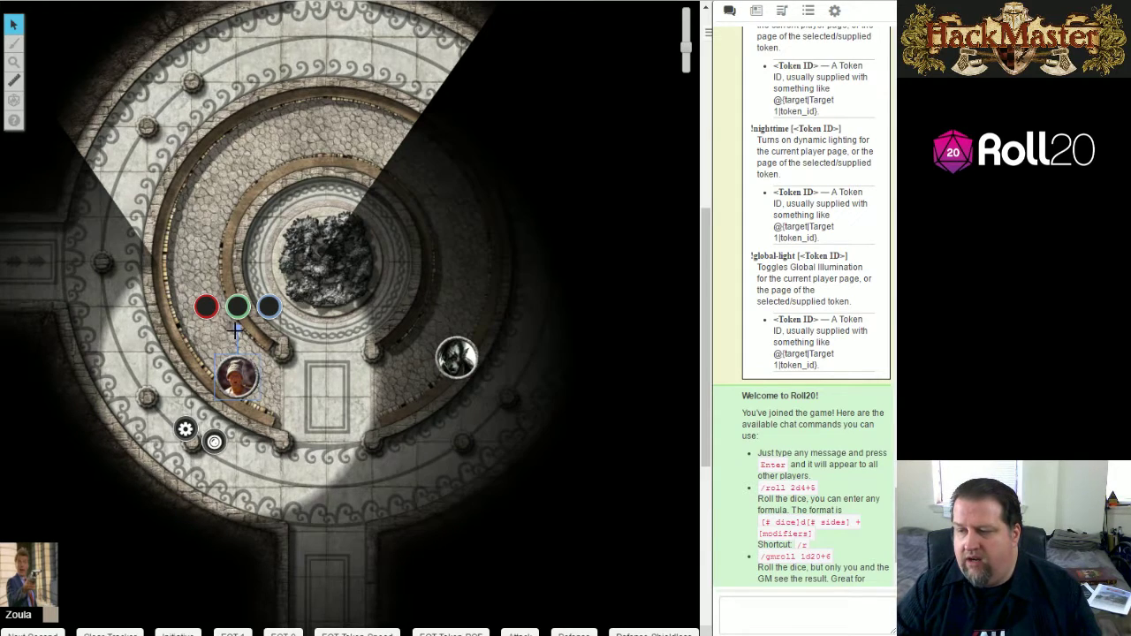
- Rotate the white-capped character token to swing its light cone toward the chamber's upper right, and turn it back to face up
click(256, 426)
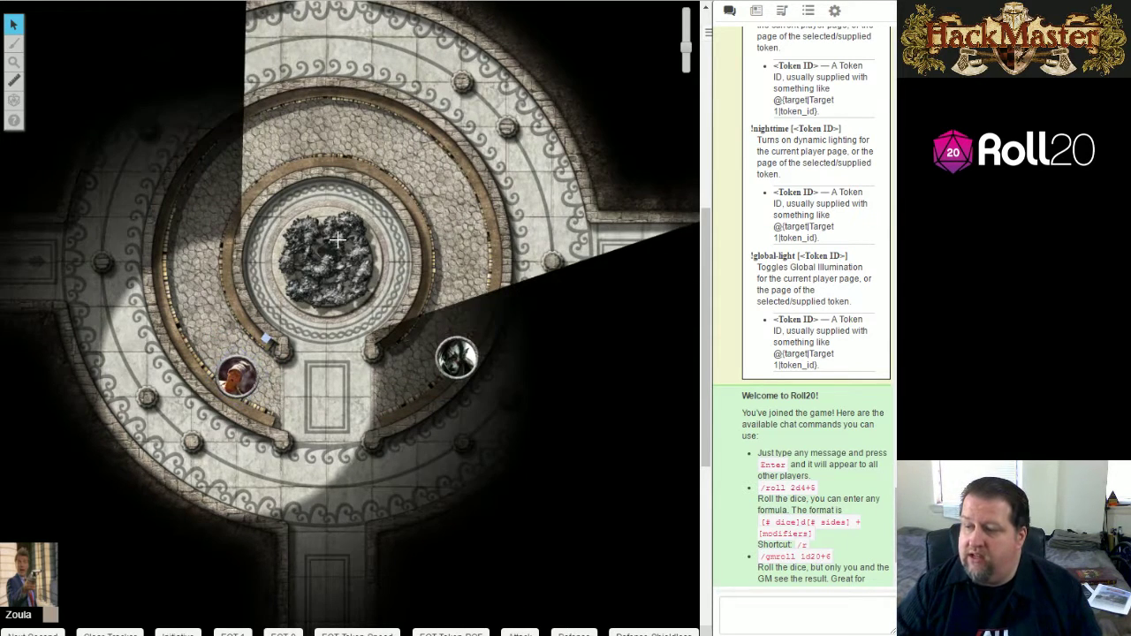
click(237, 375)
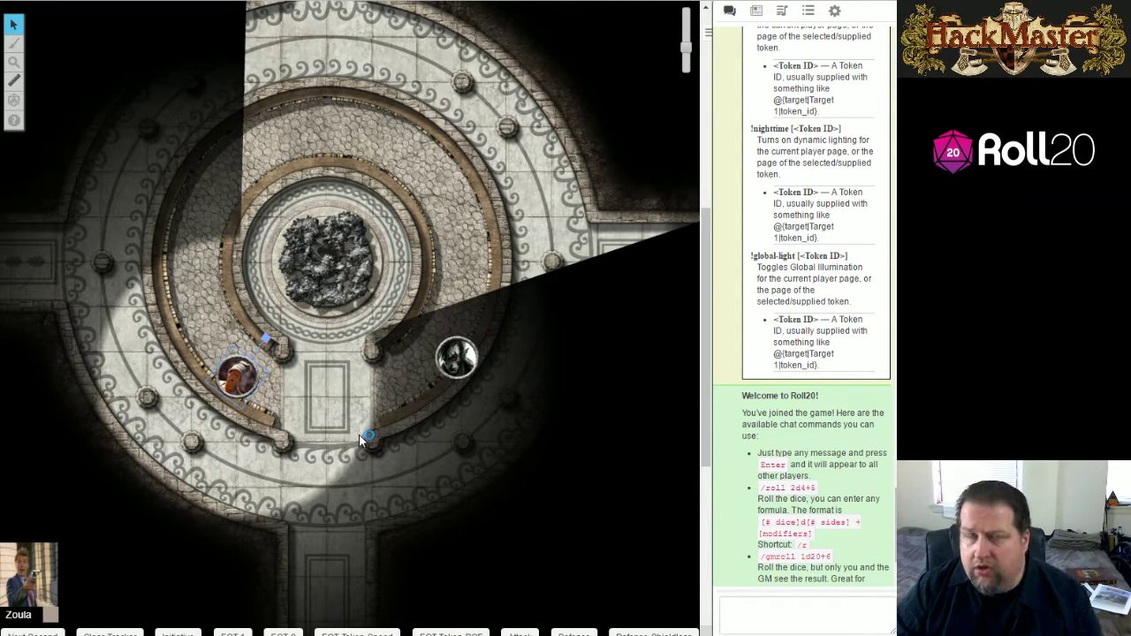
drag(267, 336, 228, 270)
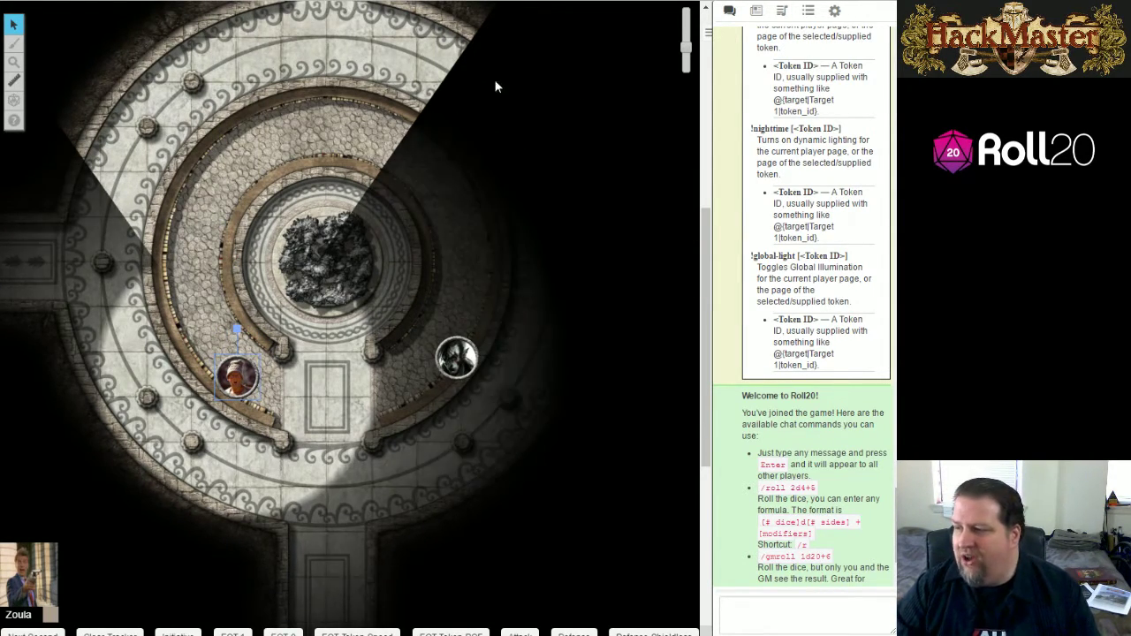
- Compare the map lighting with the lantern diagram in the enlarged Illumination & Fire handout, and close the handout
click(757, 11)
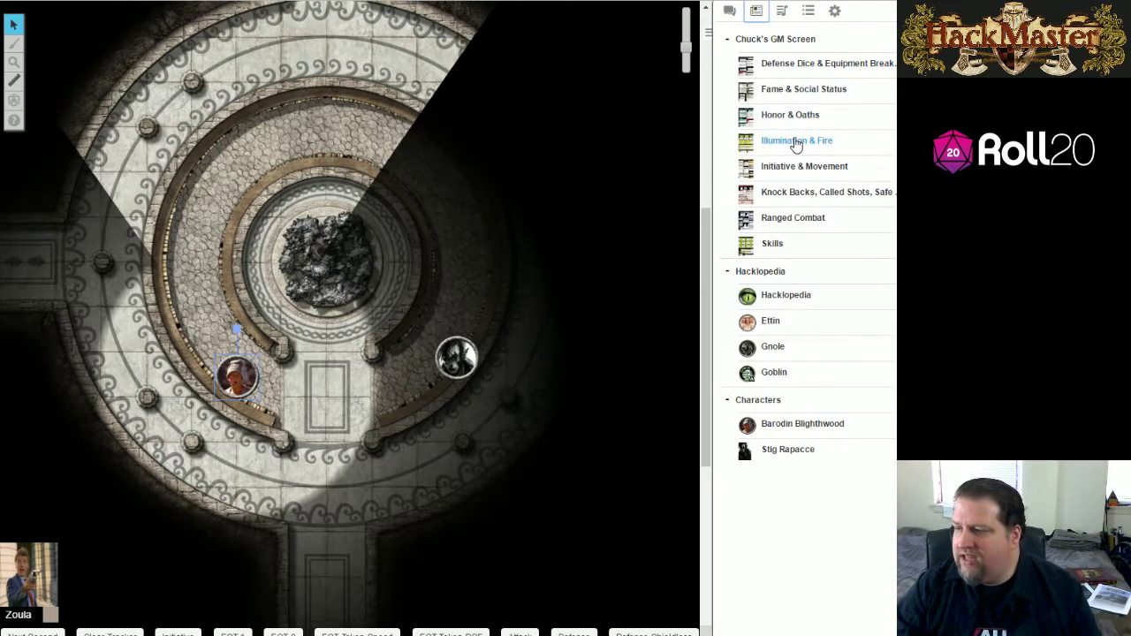
click(796, 143)
click(413, 228)
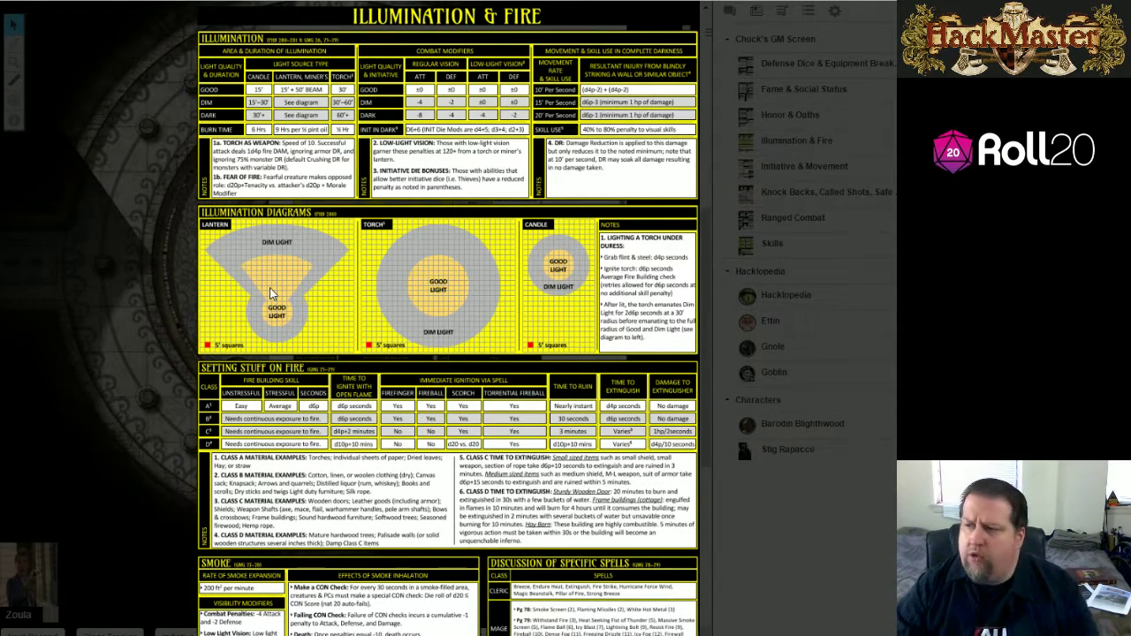
click(769, 306)
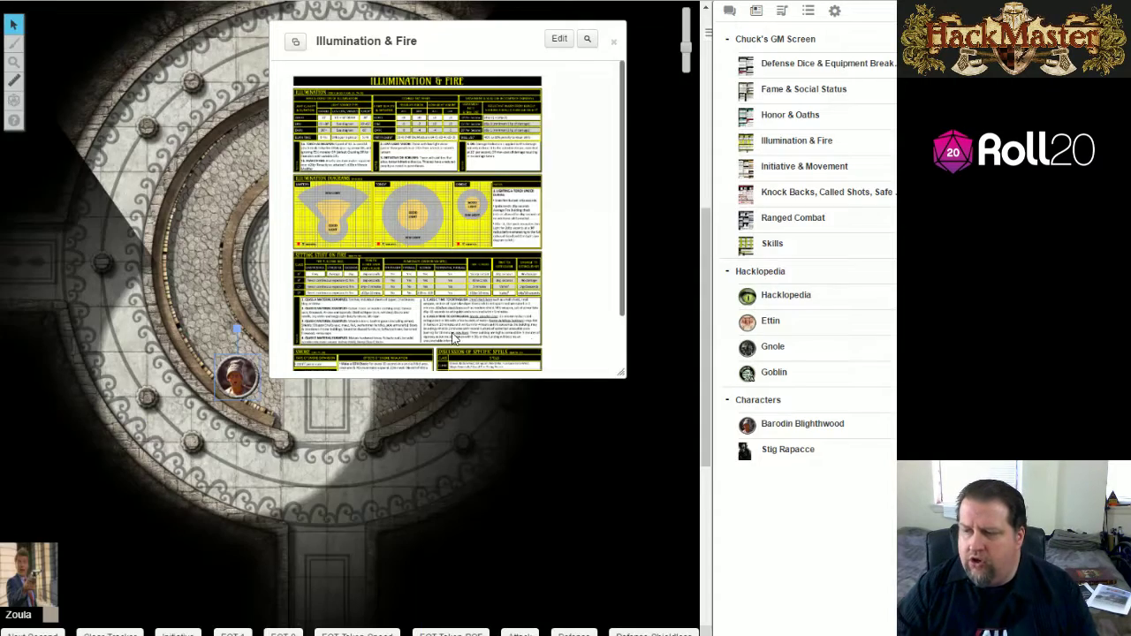
click(616, 35)
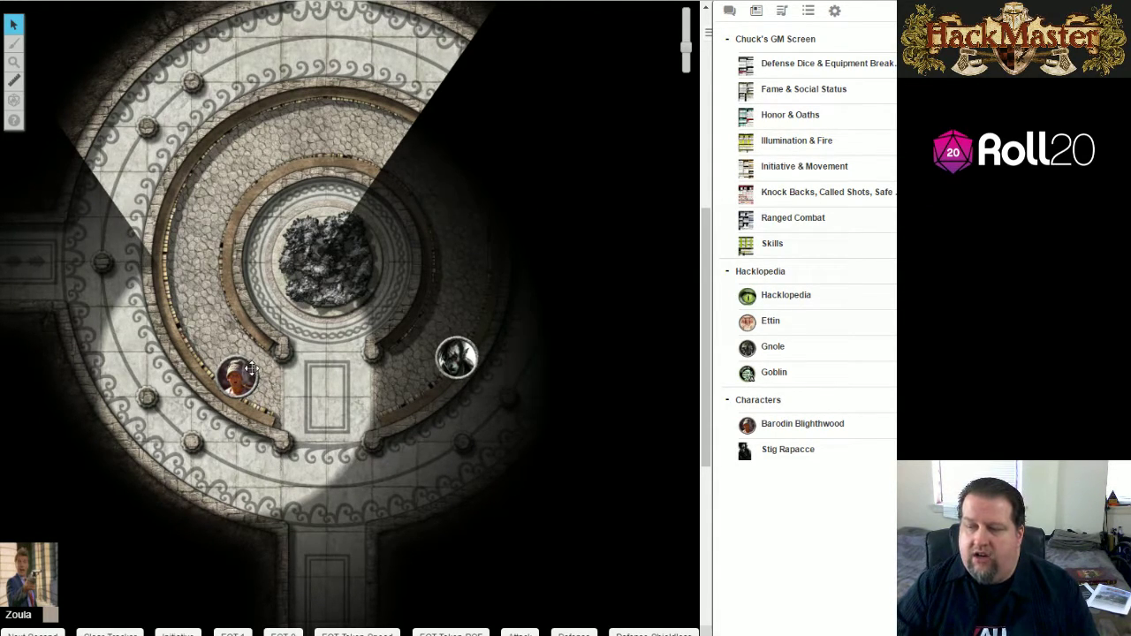
click(321, 258)
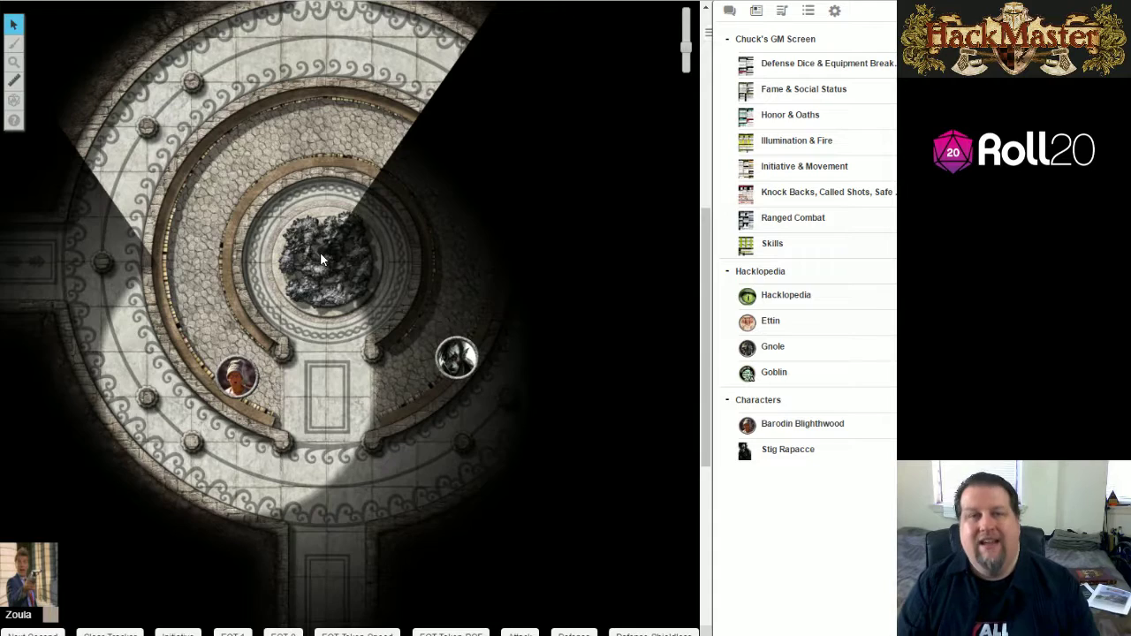